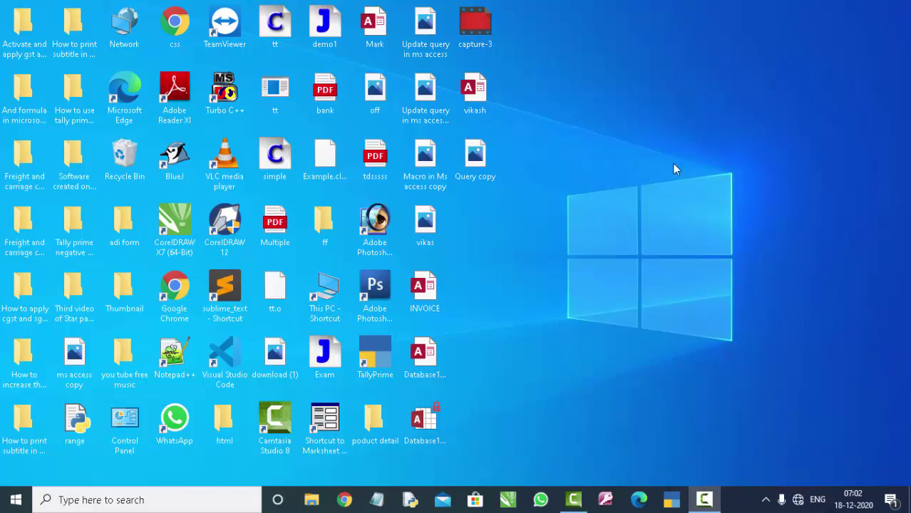
Step: Refresh the desktop repeatedly from its right-click menu
{"action": "right_click", "coordinate": [648, 74]}
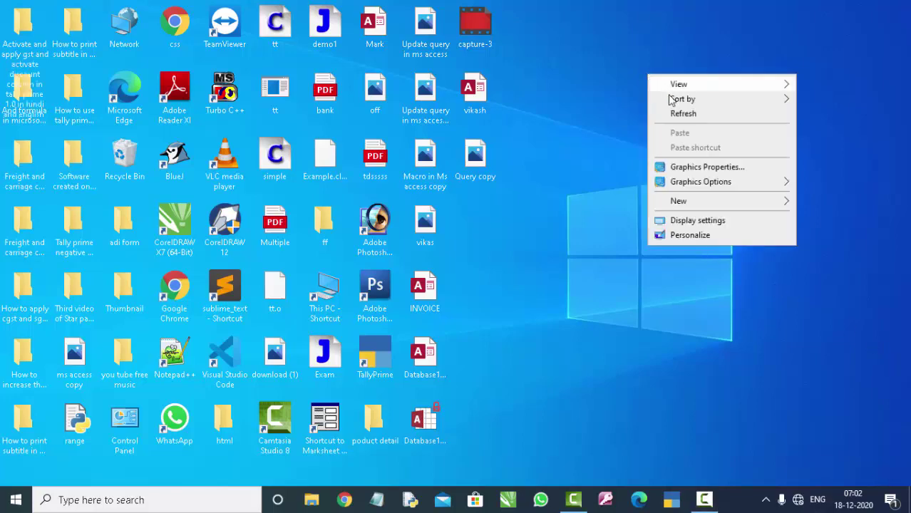
{"action": "left_click", "coordinate": [679, 113]}
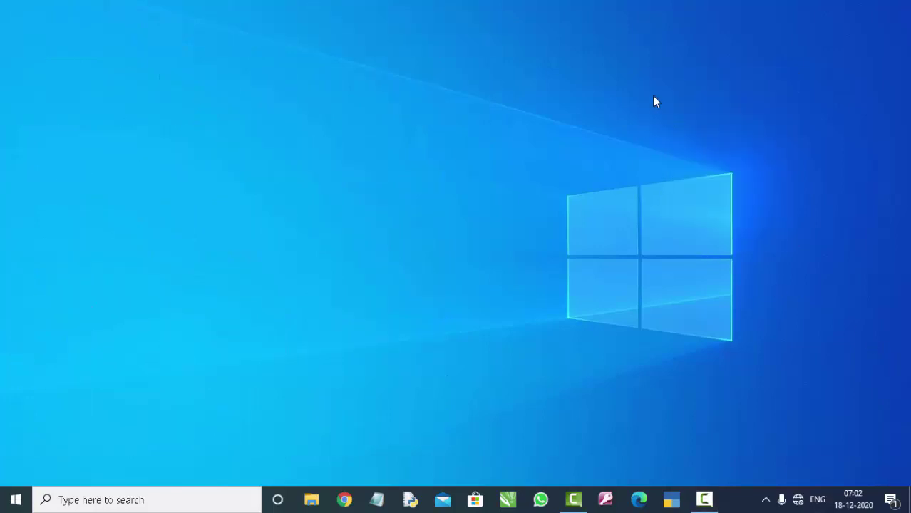
{"action": "right_click", "coordinate": [627, 87]}
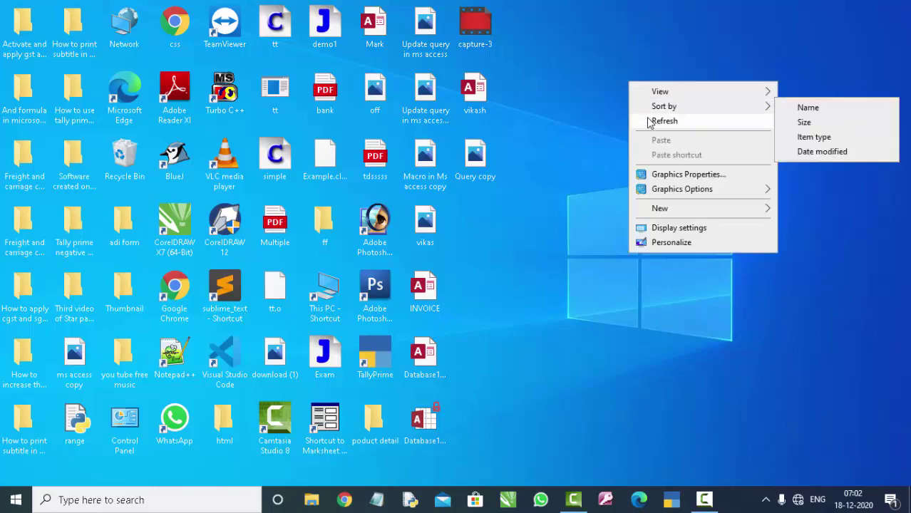
{"action": "left_click", "coordinate": [648, 122]}
{"action": "right_click", "coordinate": [614, 71]}
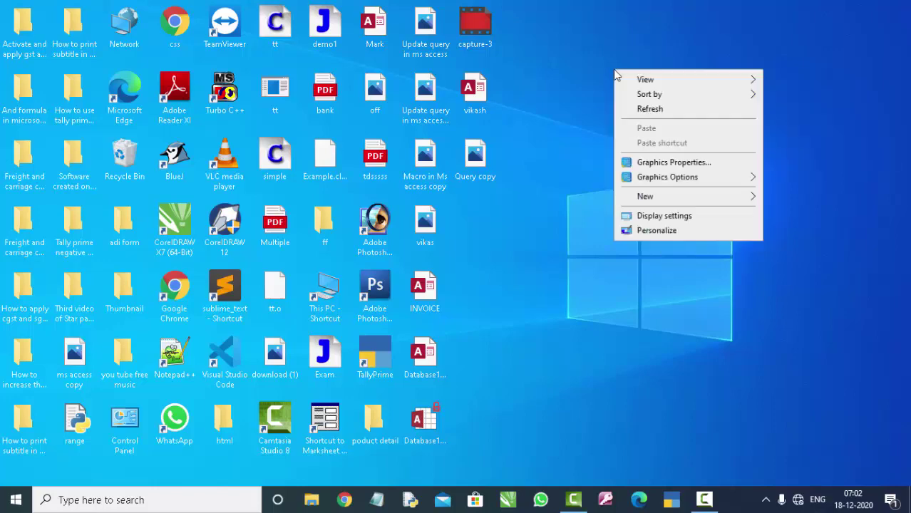
{"action": "left_click", "coordinate": [644, 111]}
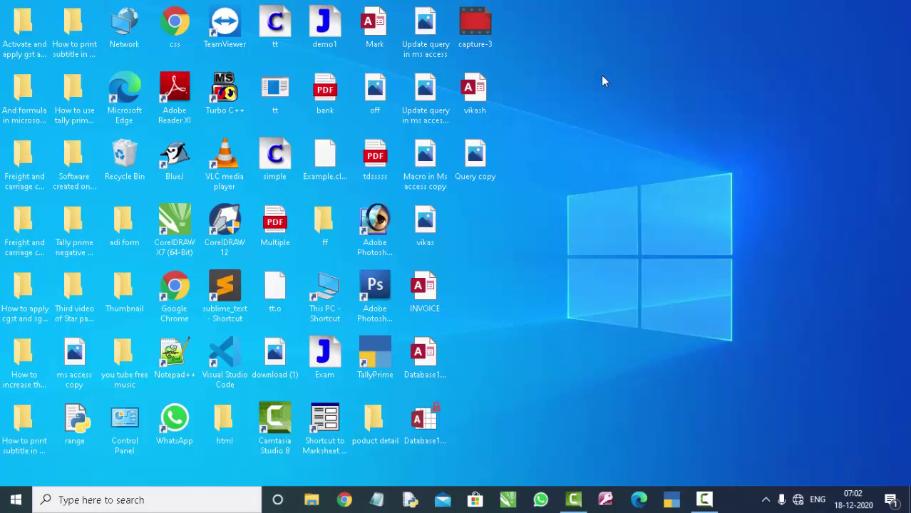
{"action": "right_click", "coordinate": [602, 78]}
{"action": "left_click", "coordinate": [627, 114]}
{"action": "right_click", "coordinate": [605, 67]}
{"action": "left_click", "coordinate": [643, 112]}
{"action": "right_click", "coordinate": [610, 65]}
{"action": "left_click", "coordinate": [631, 104]}
{"action": "right_click", "coordinate": [610, 72]}
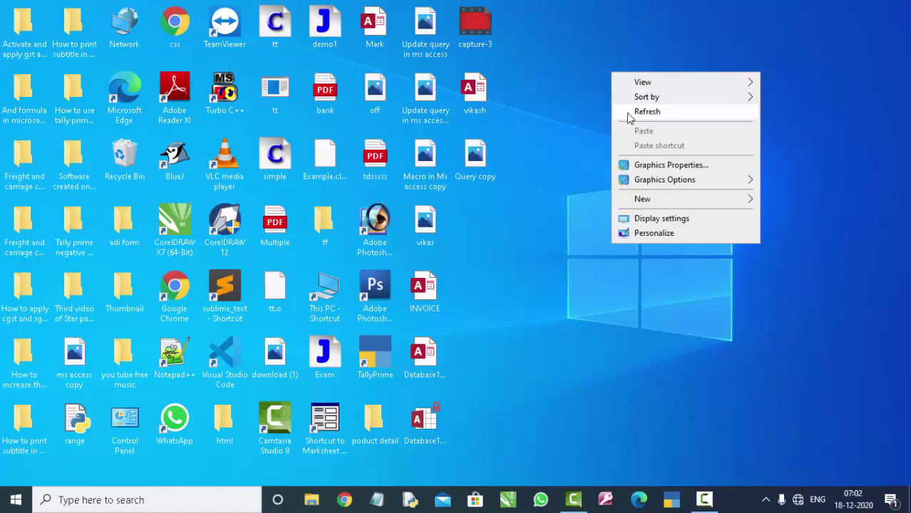
{"action": "left_click", "coordinate": [628, 112]}
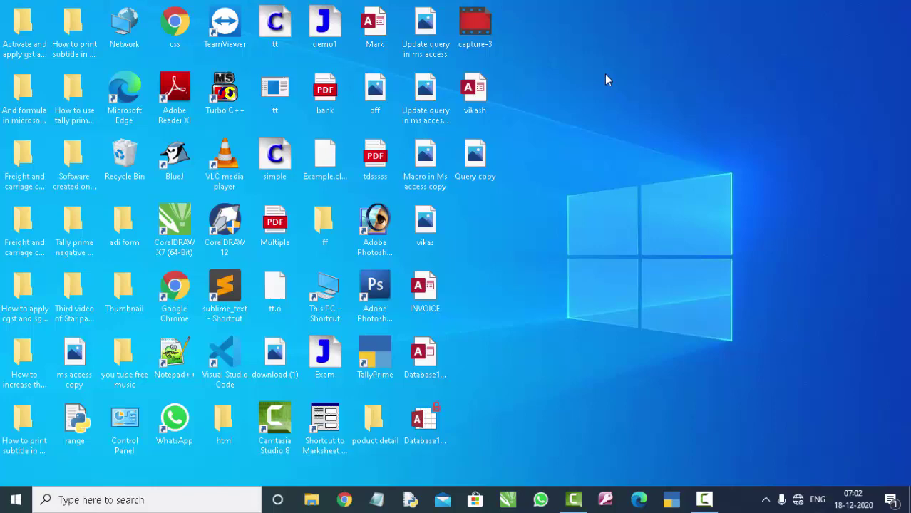
{"action": "right_click", "coordinate": [604, 73]}
{"action": "left_click", "coordinate": [627, 112]}
{"action": "right_click", "coordinate": [608, 66]}
{"action": "left_click", "coordinate": [625, 103]}
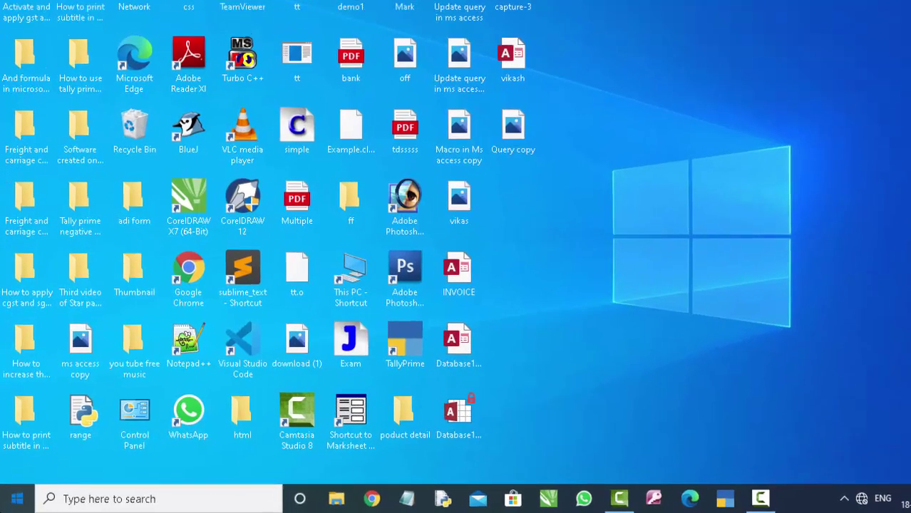
Step: Search the Start menu for 'libre' and launch LibreOffice Base
{"action": "key", "text": "super"}
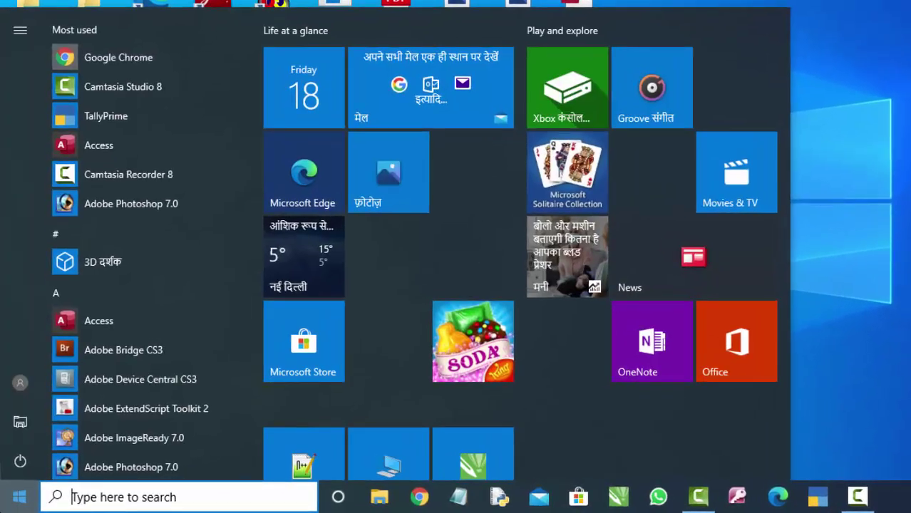
{"action": "type", "text": "lib"}
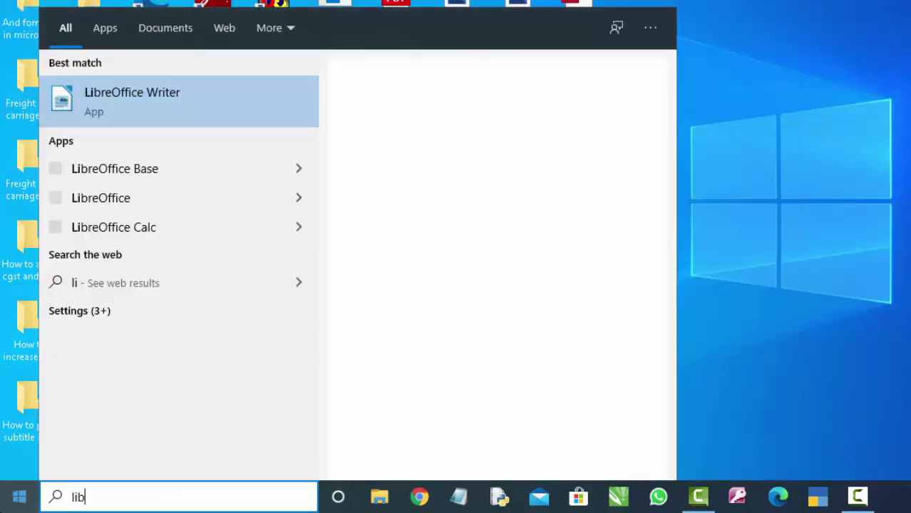
{"action": "type", "text": "re"}
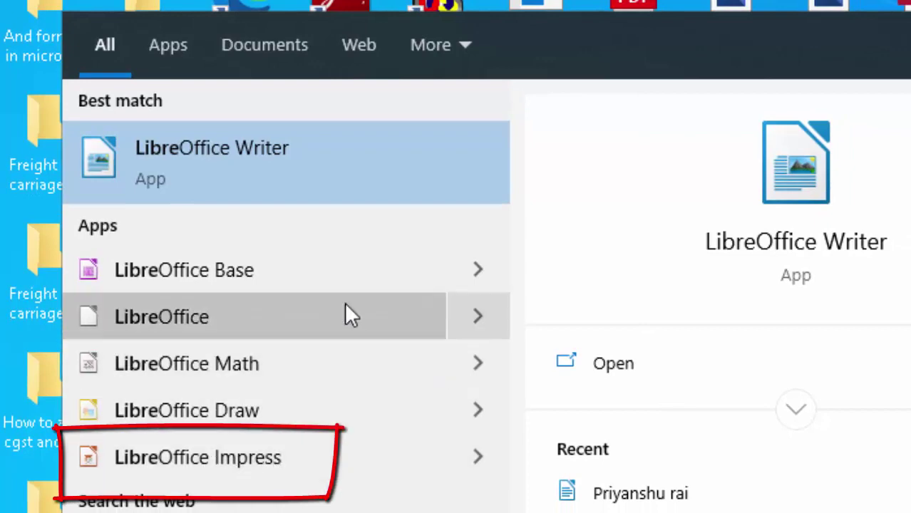
{"action": "left_click", "coordinate": [281, 267]}
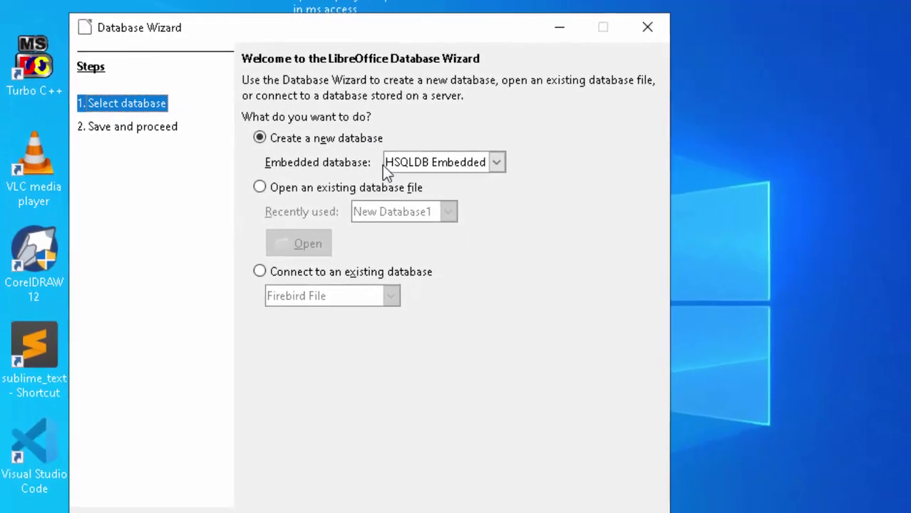
Step: Create a new embedded database, choose not to register it, and finish the wizard
{"action": "left_click", "coordinate": [378, 484]}
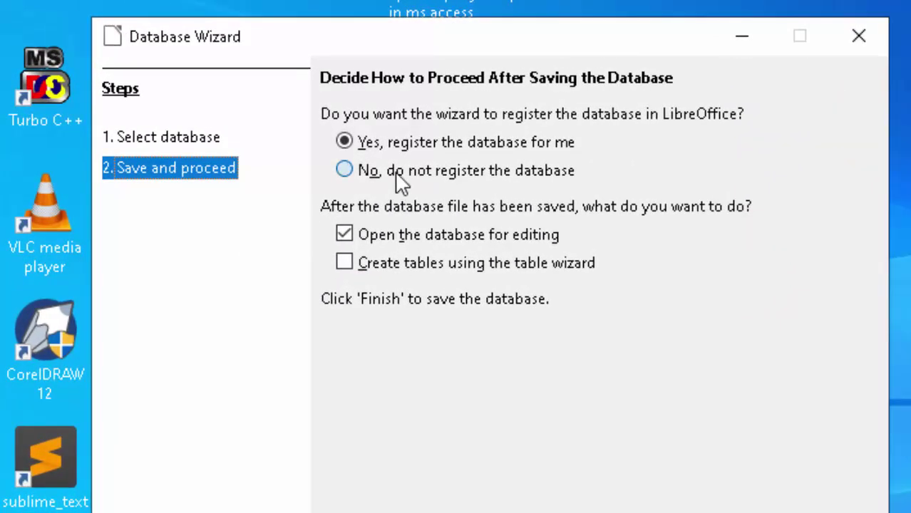
{"action": "left_click", "coordinate": [399, 182]}
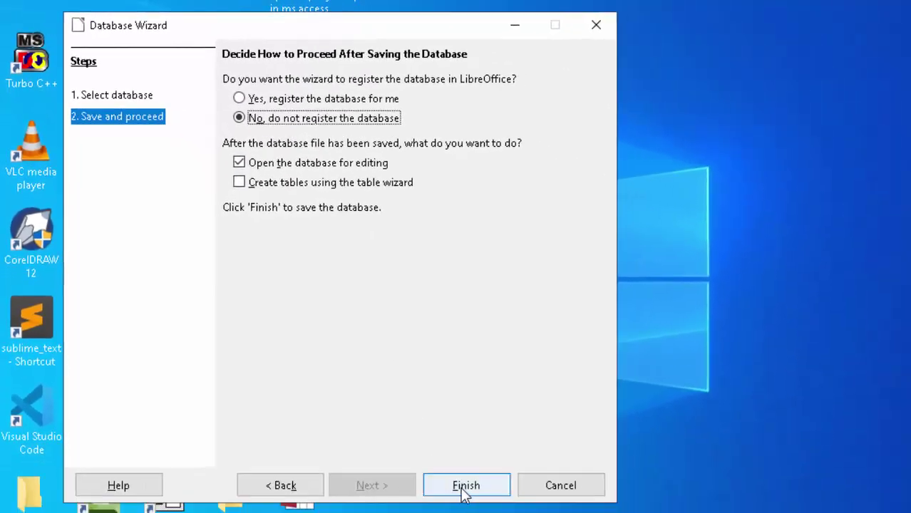
{"action": "left_click", "coordinate": [466, 488]}
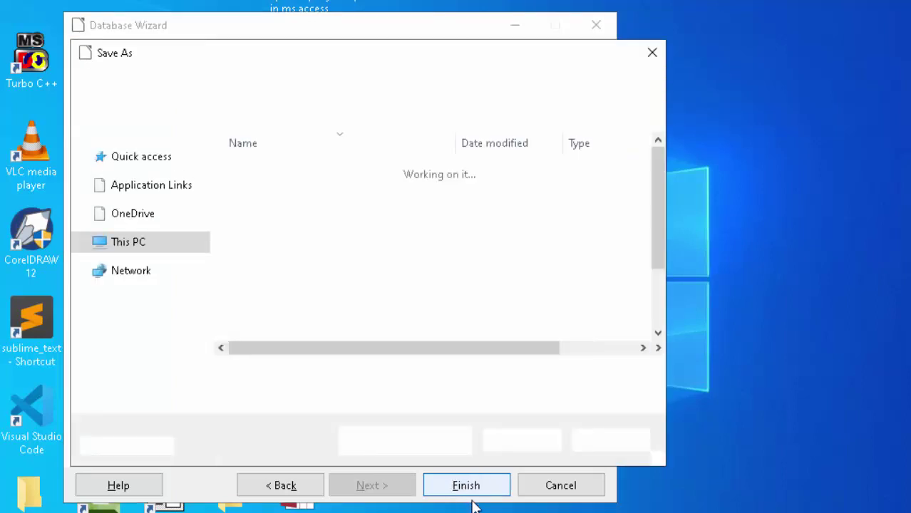
Step: Save the database file as 'My first dbms'
{"action": "key", "text": "BackSpace"}
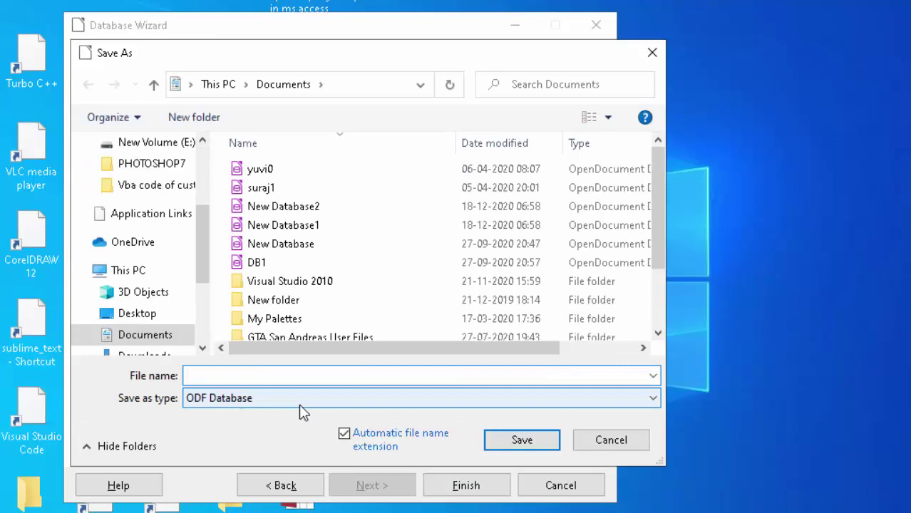
{"action": "type", "text": "My fi"}
{"action": "type", "text": "rs"}
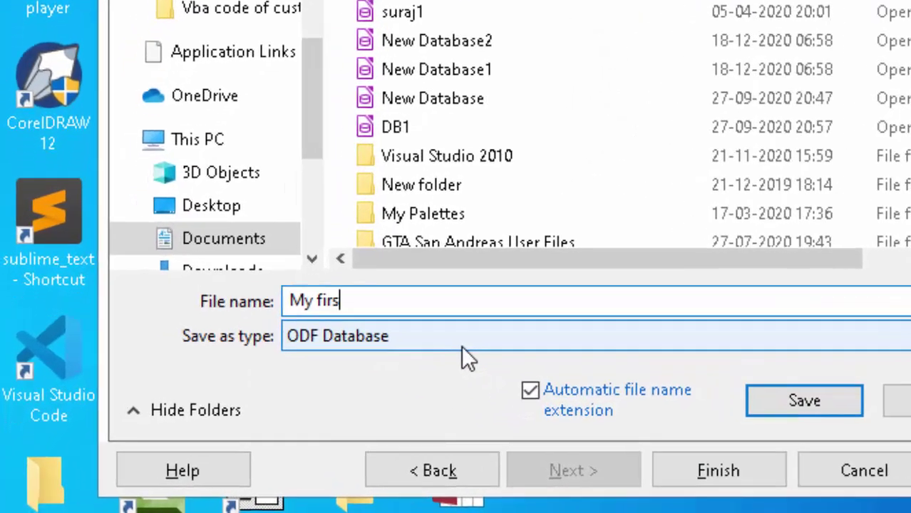
{"action": "type", "text": "t d"}
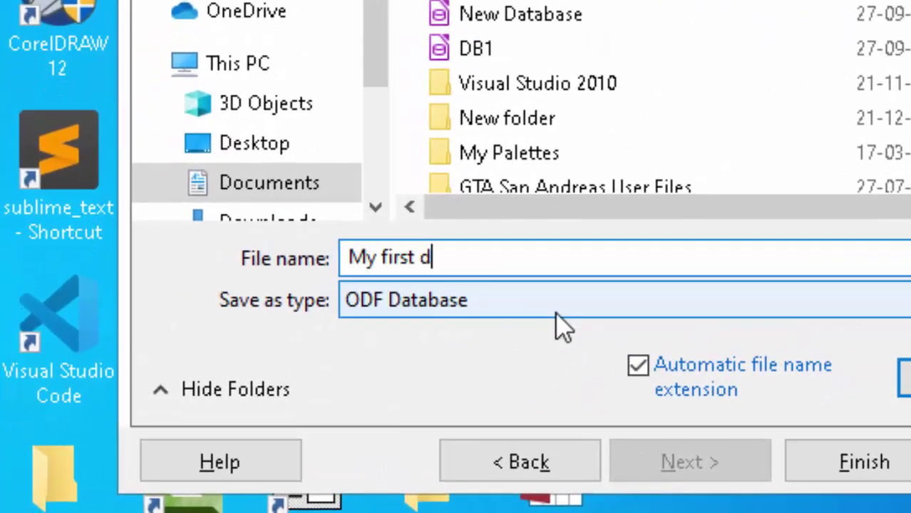
{"action": "type", "text": "bms"}
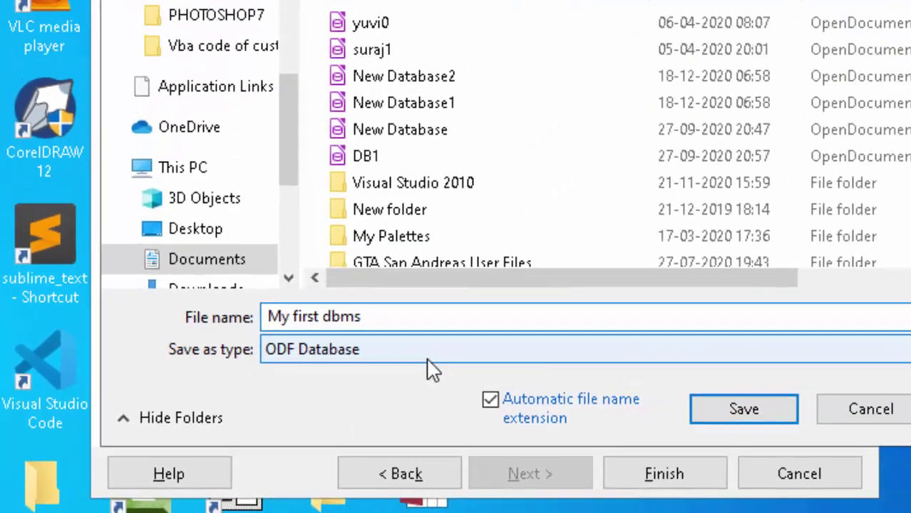
{"action": "key", "text": "Return"}
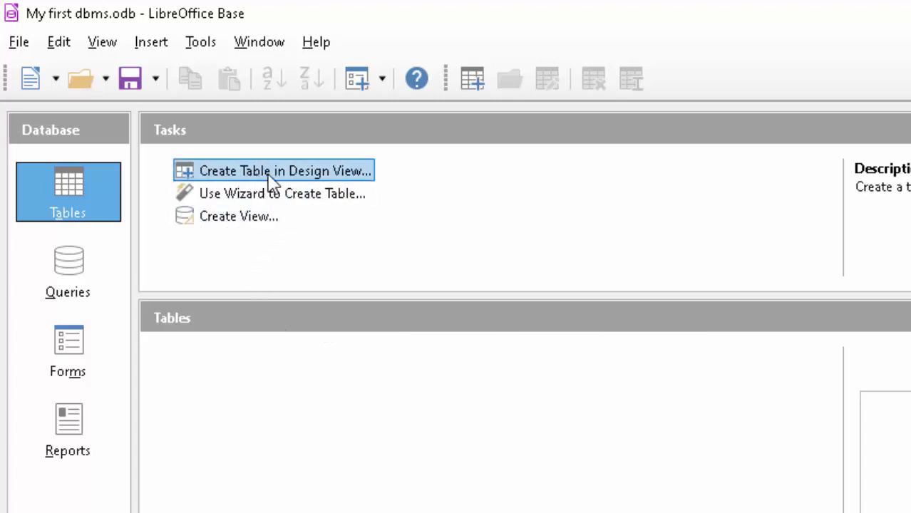
{"action": "left_click", "coordinate": [298, 178]}
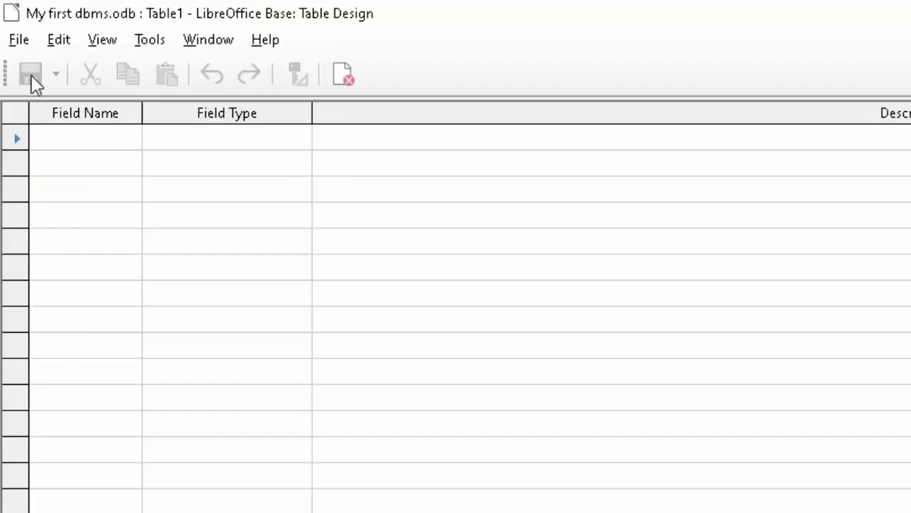
{"action": "left_click", "coordinate": [70, 135]}
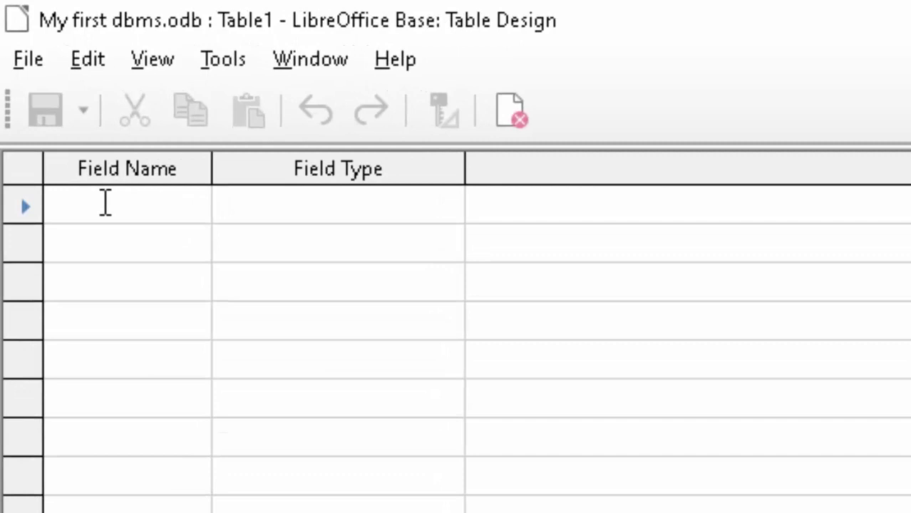
{"action": "type", "text": "St"}
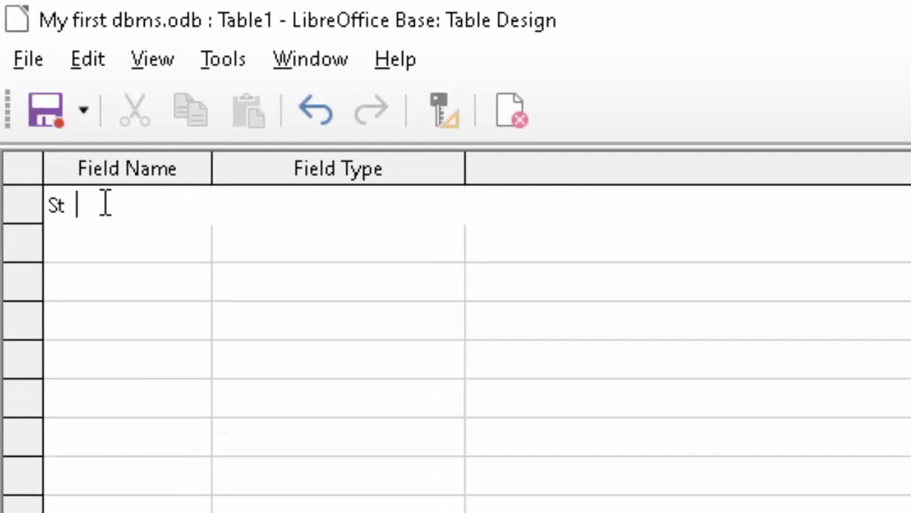
{"action": "type", "text": "udent "}
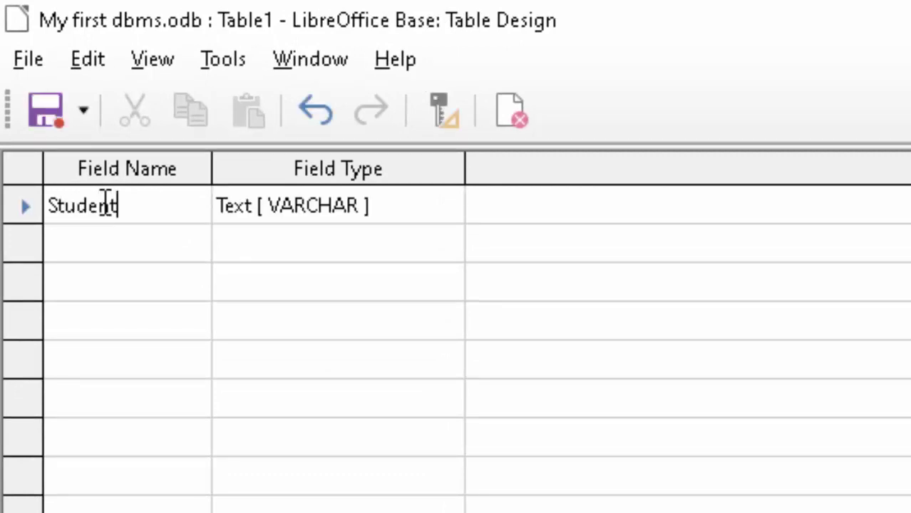
{"action": "type", "text": "Na"}
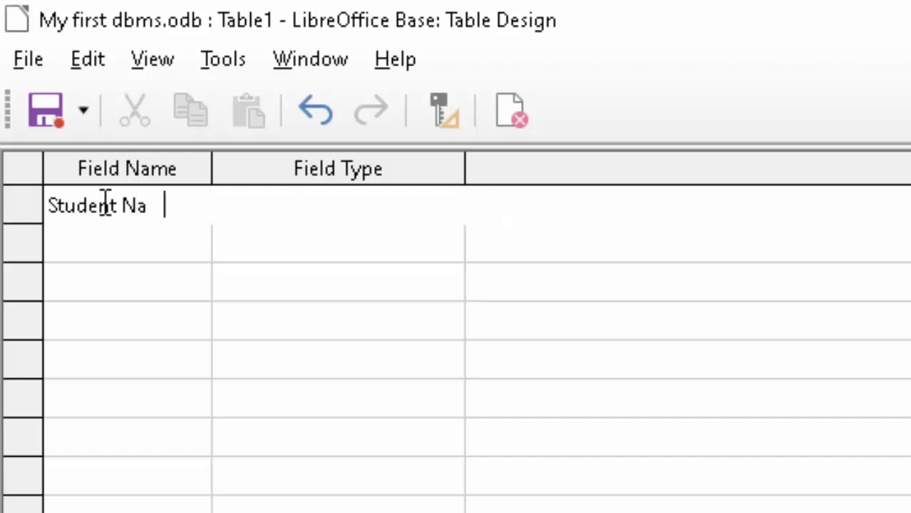
{"action": "type", "text": "me"}
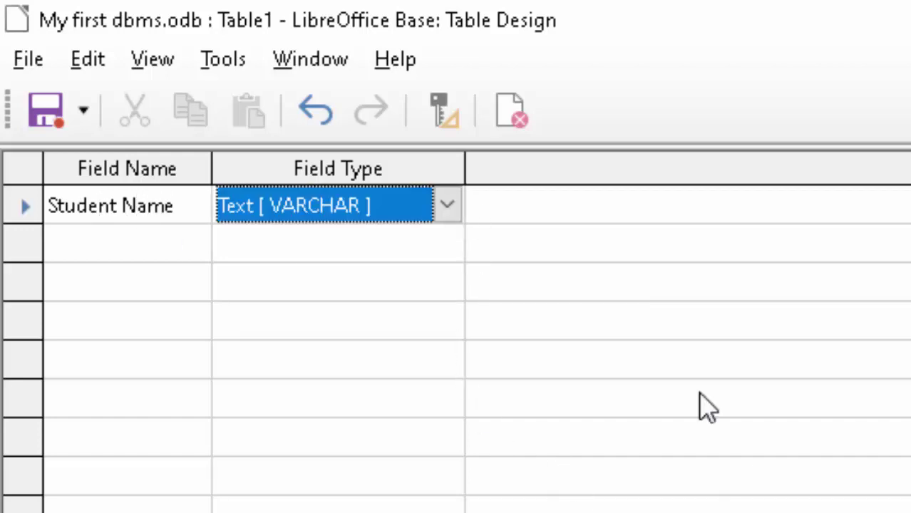
{"action": "left_click", "coordinate": [449, 213]}
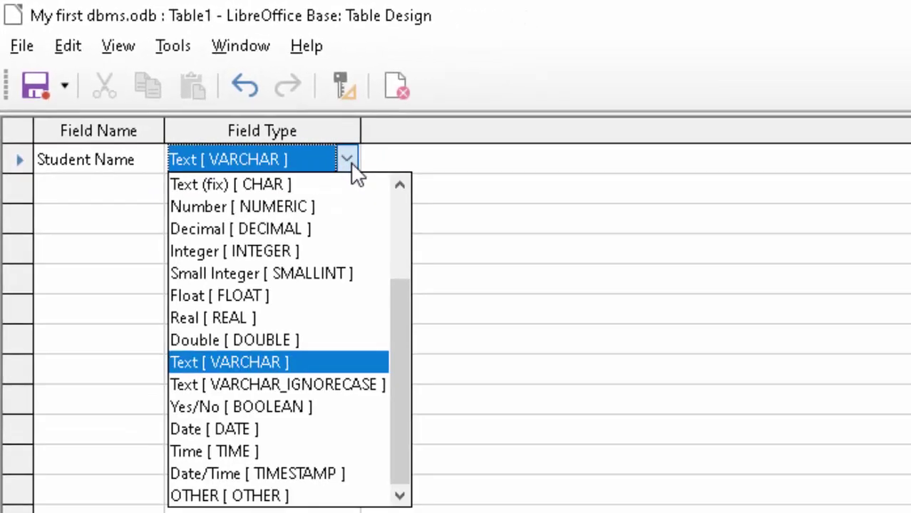
{"action": "left_click_drag", "start_coordinate": [368, 313], "coordinate": [385, 189]}
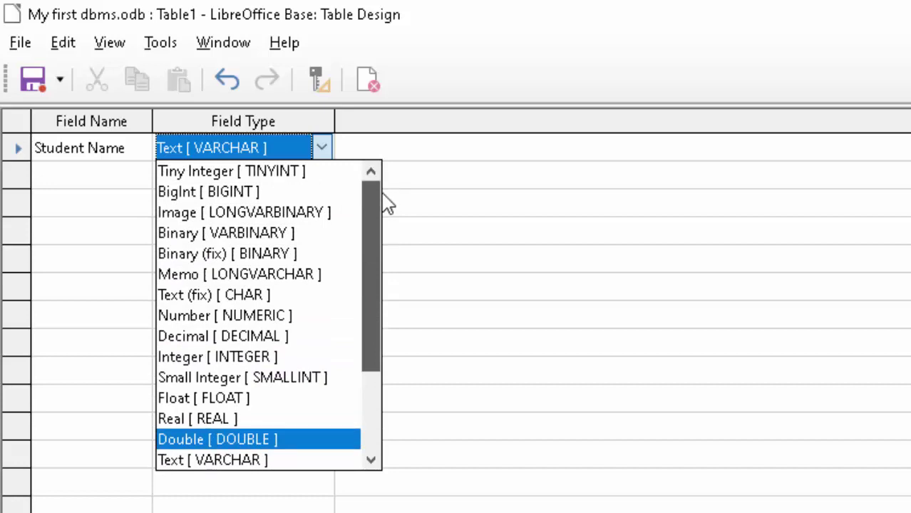
{"action": "left_click_drag", "start_coordinate": [377, 253], "coordinate": [363, 314]}
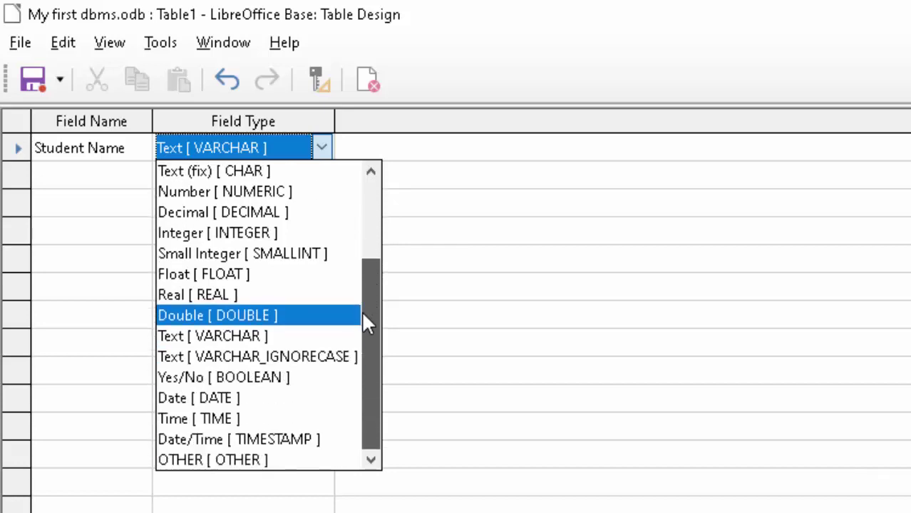
{"action": "mouse_move", "coordinate": [360, 354]}
{"action": "left_mouse_down"}
{"action": "mouse_move", "coordinate": [380, 244]}
{"action": "mouse_move", "coordinate": [393, 236]}
{"action": "left_mouse_up"}
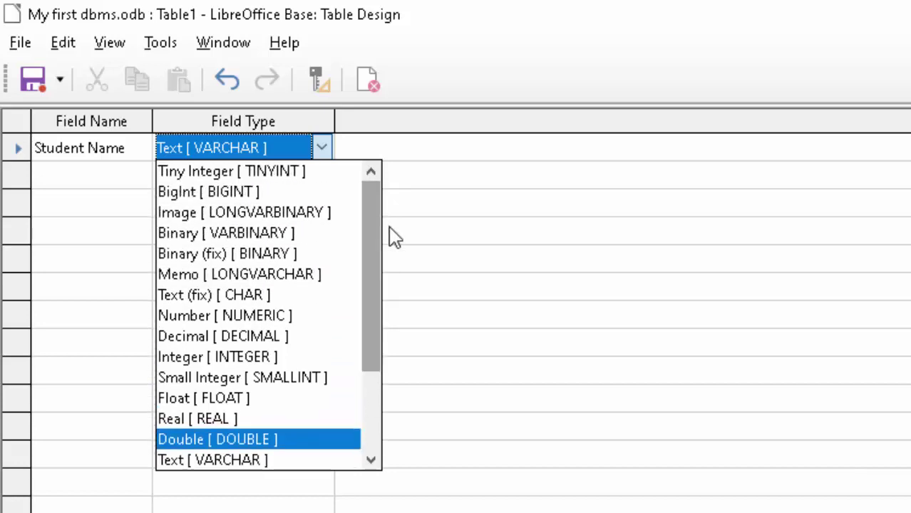
{"action": "left_click", "coordinate": [88, 189]}
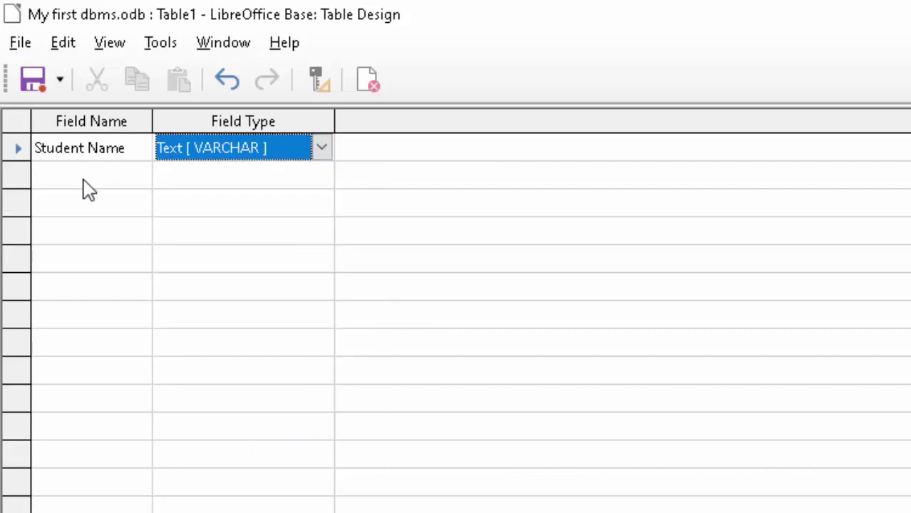
{"action": "left_click", "coordinate": [89, 189]}
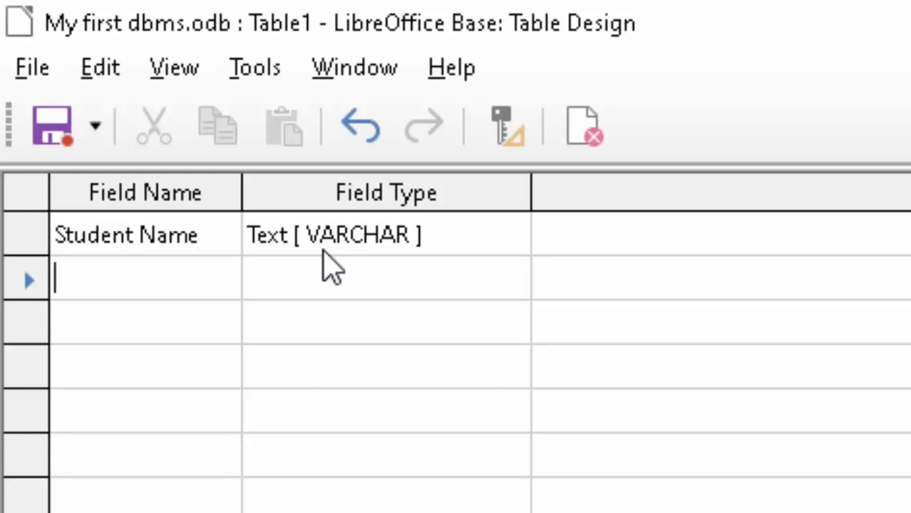
Step: Name the second field Physics with the default Text type and begin the next field name
{"action": "type", "text": "Phys"}
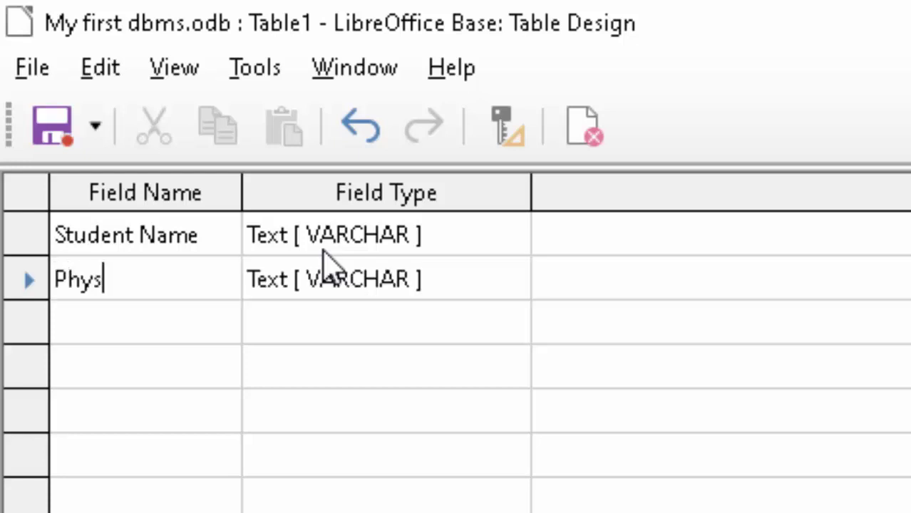
{"action": "type", "text": "ics"}
{"action": "key", "text": "Tab"}
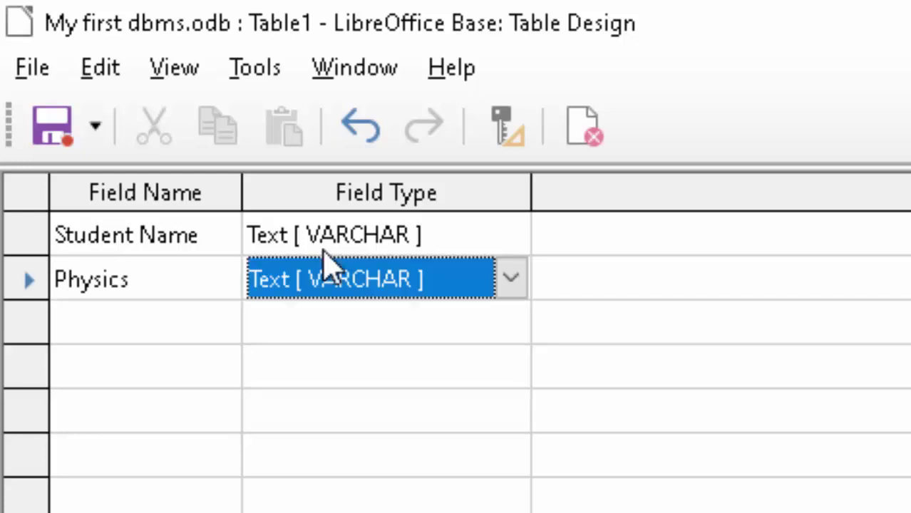
{"action": "key", "text": "Tab"}
{"action": "key", "text": "Tab"}
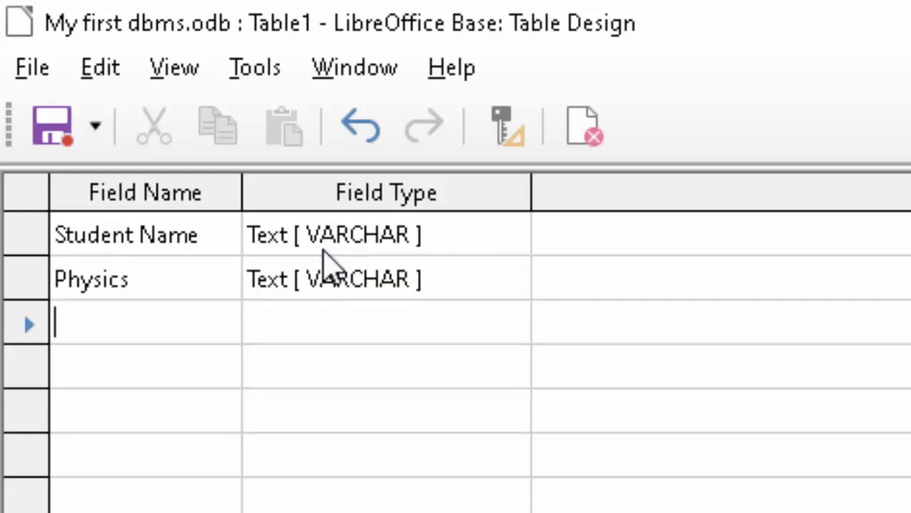
{"action": "type", "text": "cO"}
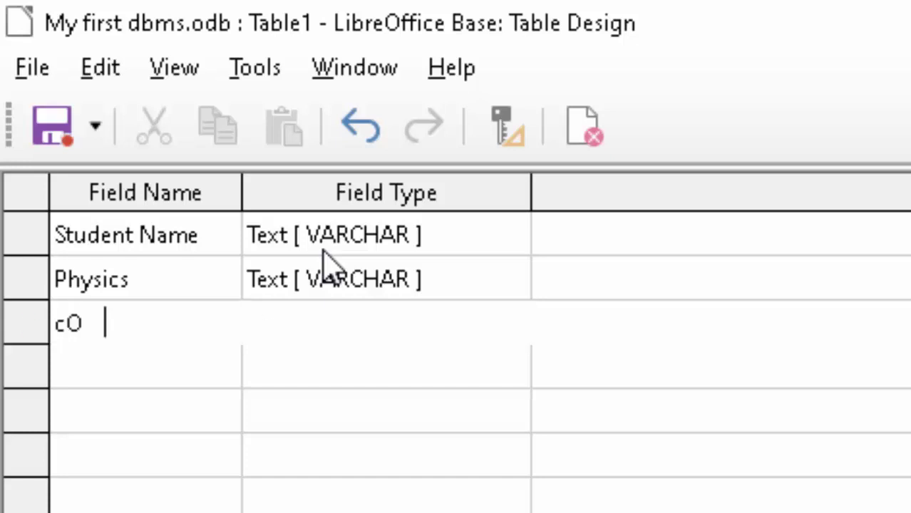
{"action": "type", "text": "MPUTER"}
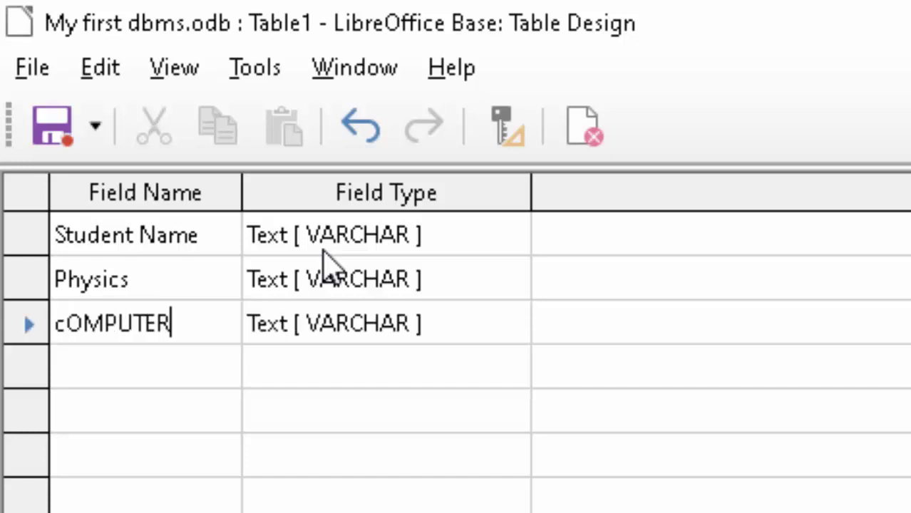
Step: Name the third field 'Computer Science', leaving its type as Text [VARCHAR]
{"action": "key", "text": "BackSpace"}
{"action": "key", "text": "BackSpace"}
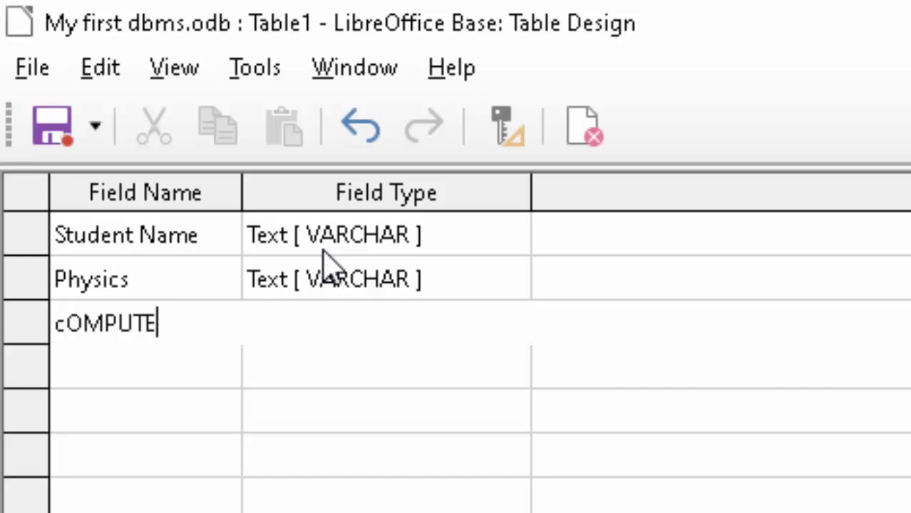
{"action": "key", "text": "BackSpace"}
{"action": "key", "text": "BackSpace"}
{"action": "key", "text": "BackSpace"}
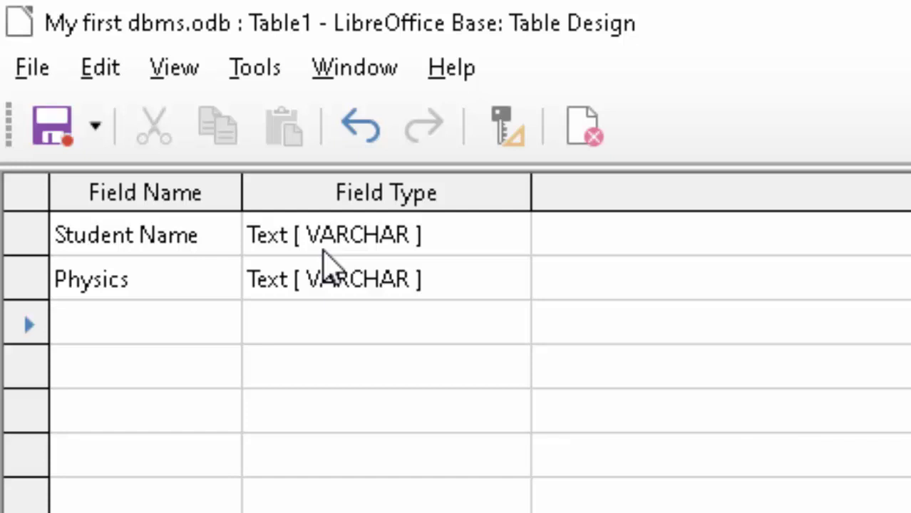
{"action": "type", "text": "Co"}
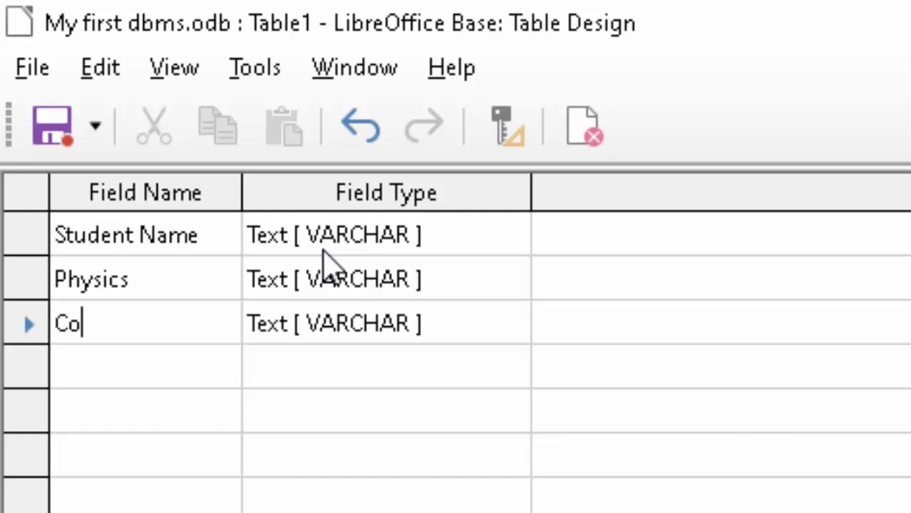
{"action": "type", "text": "mputer "}
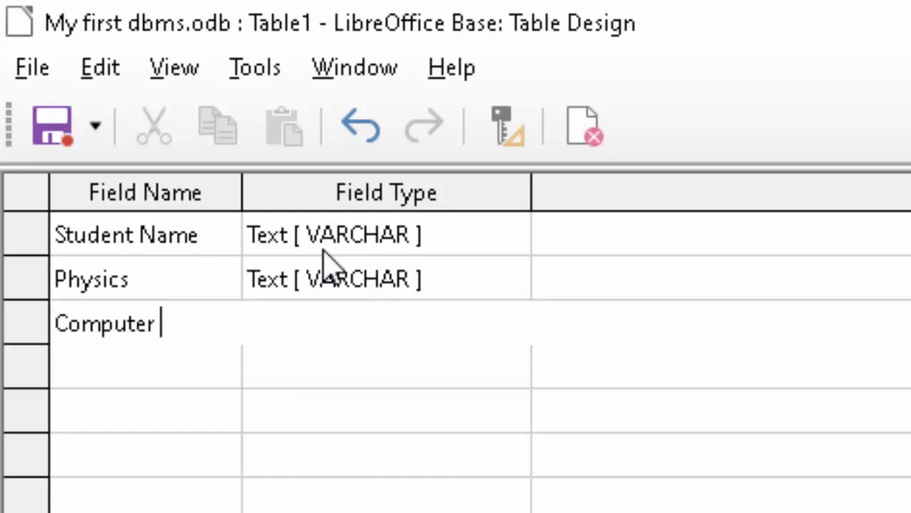
{"action": "type", "text": "Sci"}
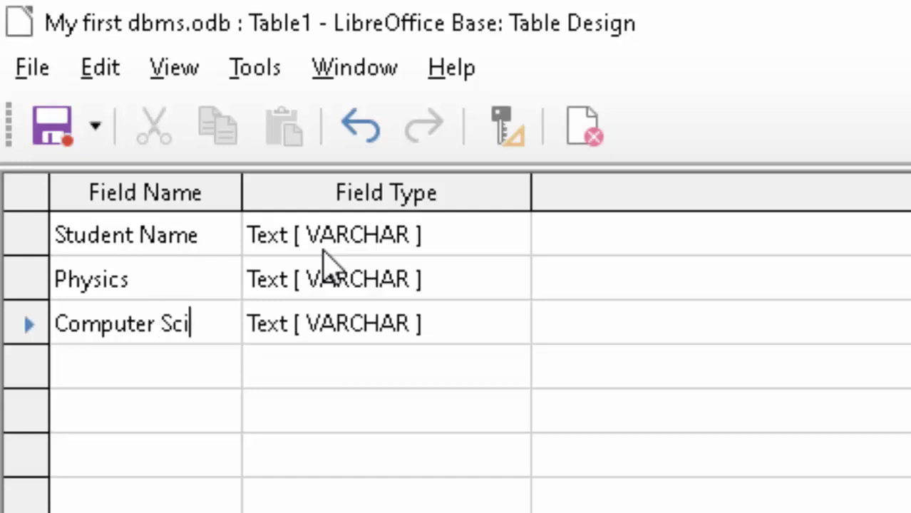
{"action": "type", "text": "ence"}
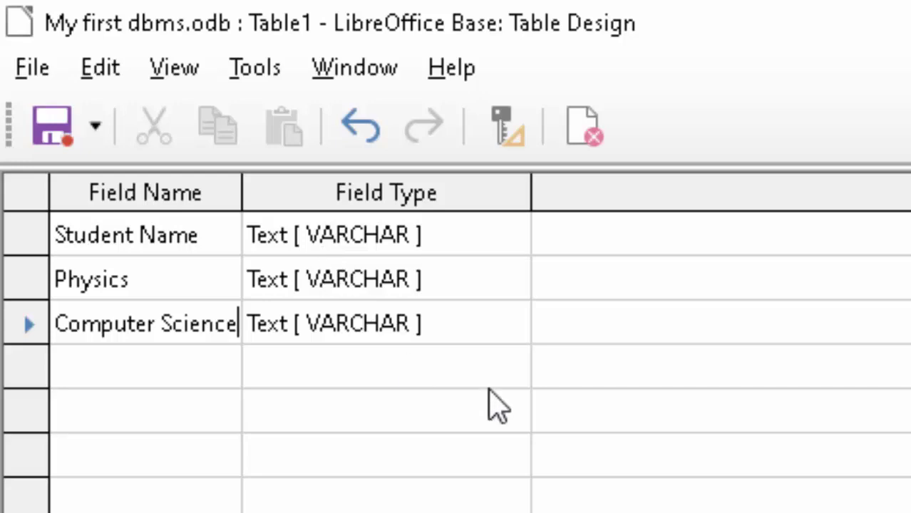
{"action": "left_click", "coordinate": [482, 325]}
{"action": "left_click", "coordinate": [522, 323]}
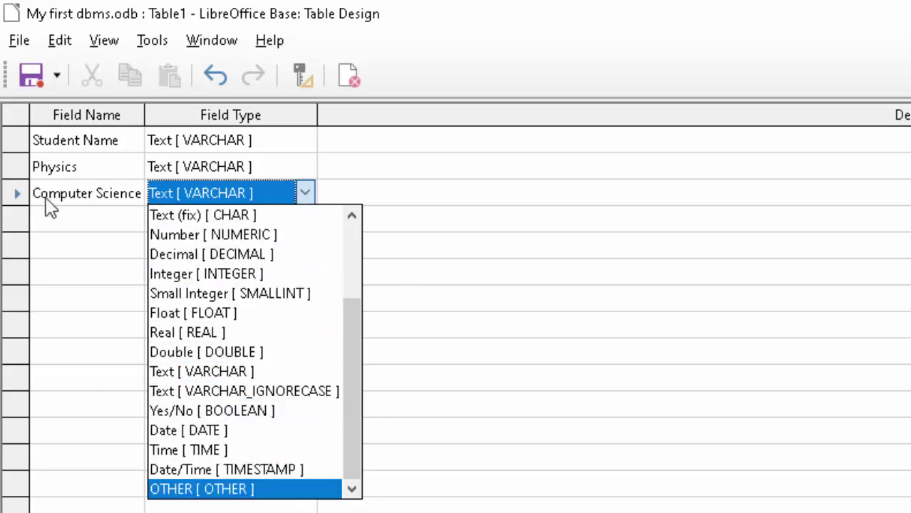
{"action": "left_click", "coordinate": [80, 218]}
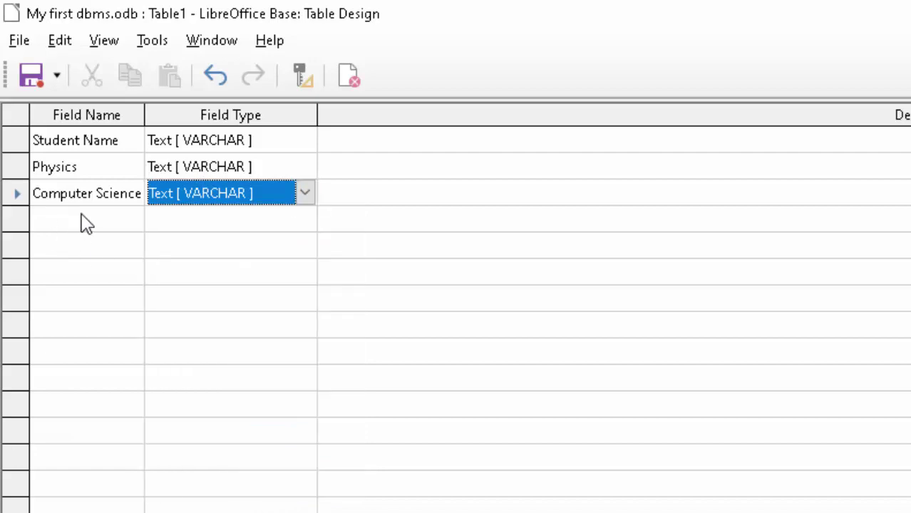
{"action": "left_click", "coordinate": [81, 229]}
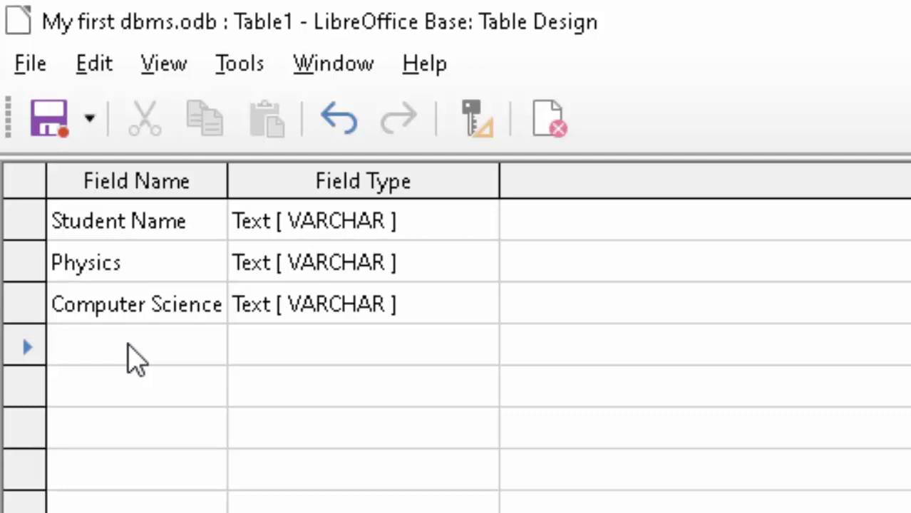
{"action": "type", "text": "T"}
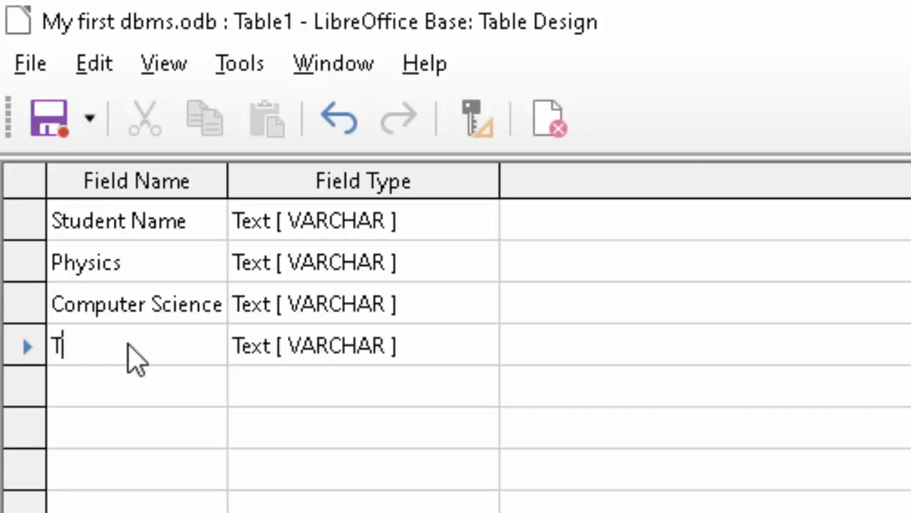
{"action": "key", "text": "BackSpace"}
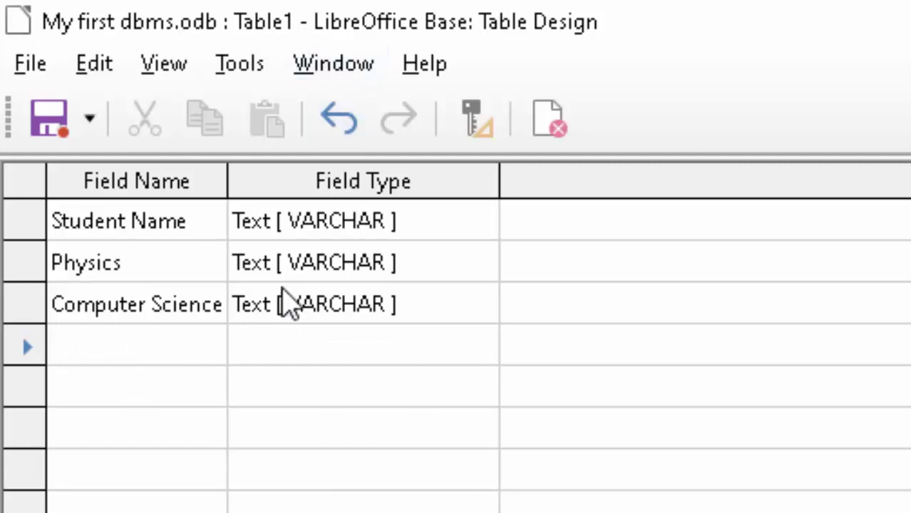
Step: Change the Physics and Computer Science field types to Integer
{"action": "left_click", "coordinate": [433, 262]}
{"action": "left_click", "coordinate": [482, 264]}
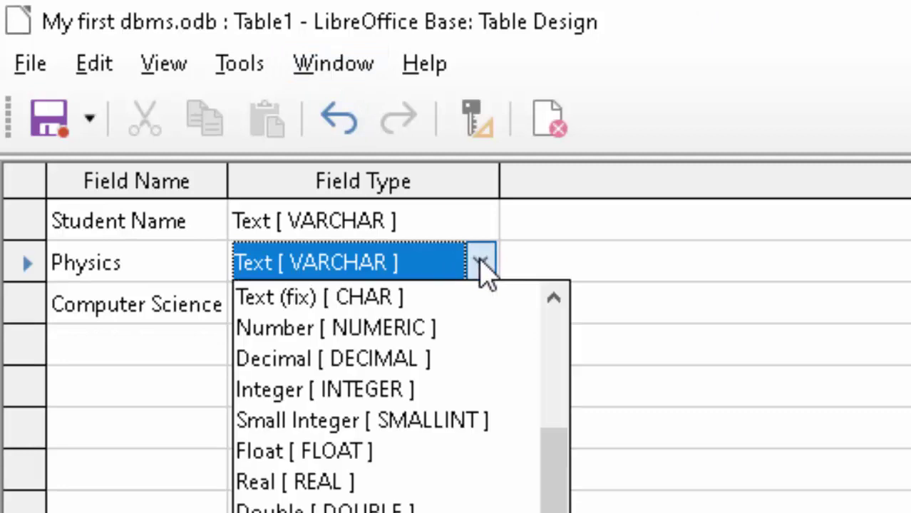
{"action": "left_click", "coordinate": [357, 393]}
{"action": "left_click", "coordinate": [453, 306]}
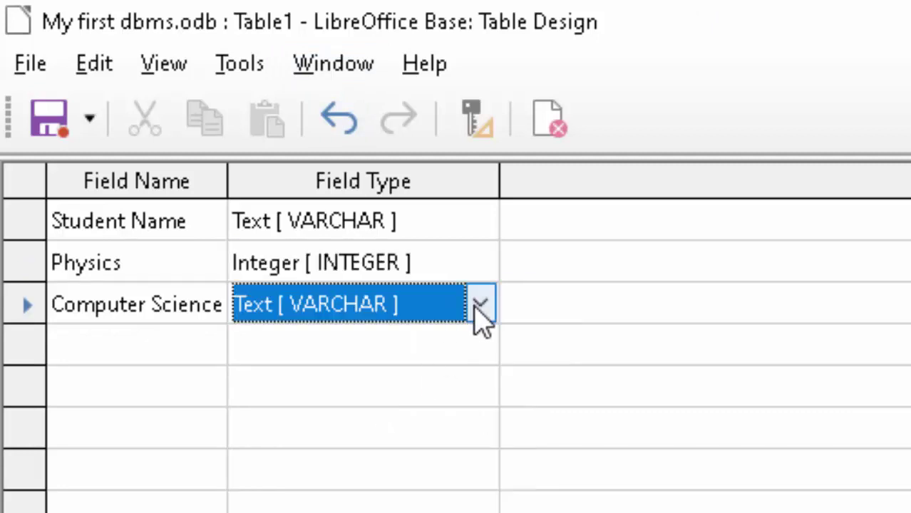
{"action": "left_click", "coordinate": [480, 305]}
{"action": "left_click", "coordinate": [406, 436]}
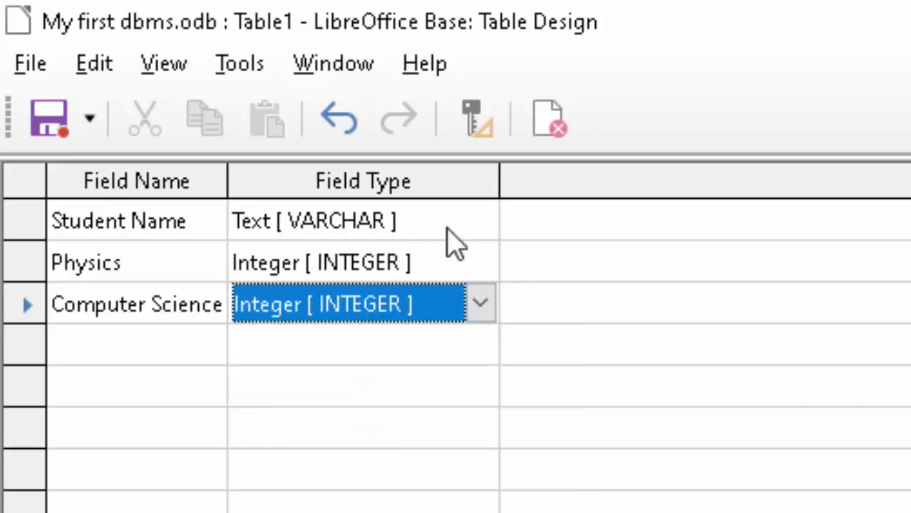
Step: Save the design as Table1 and let Base add an ID primary key
{"action": "left_click", "coordinate": [42, 119]}
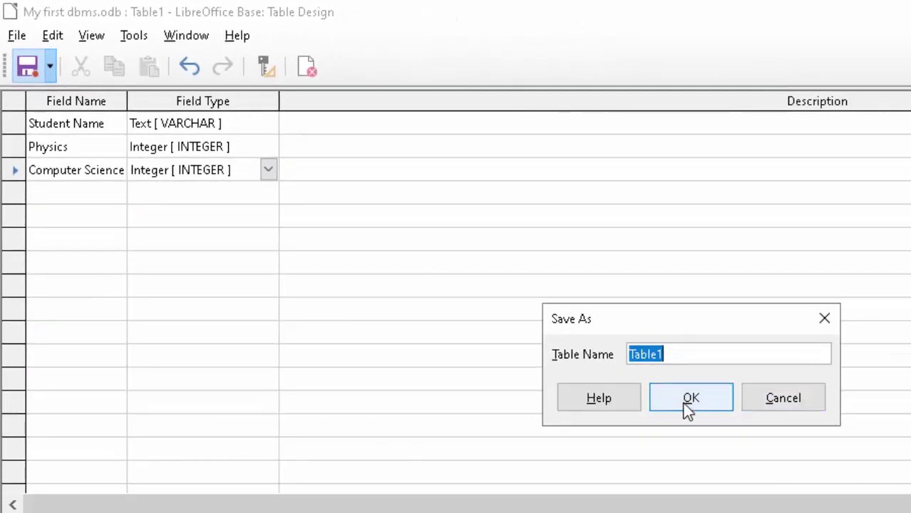
{"action": "left_click", "coordinate": [683, 401]}
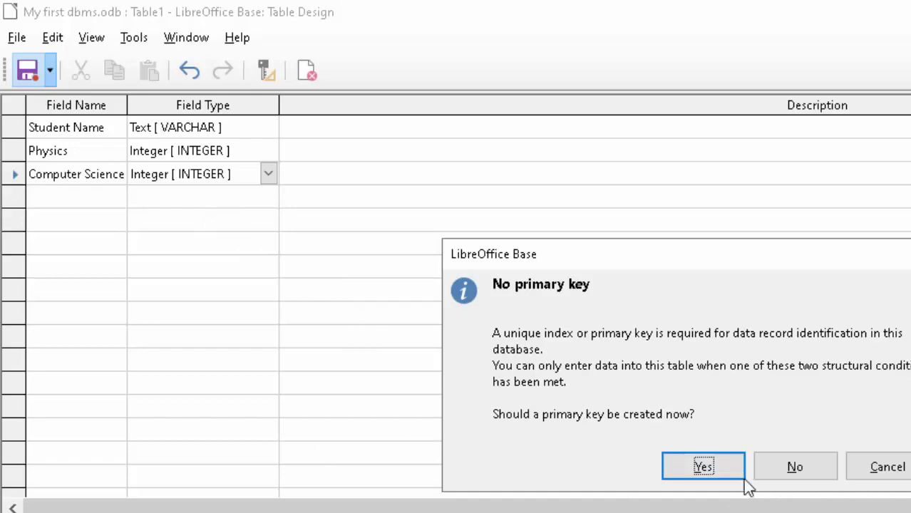
{"action": "left_click", "coordinate": [695, 469]}
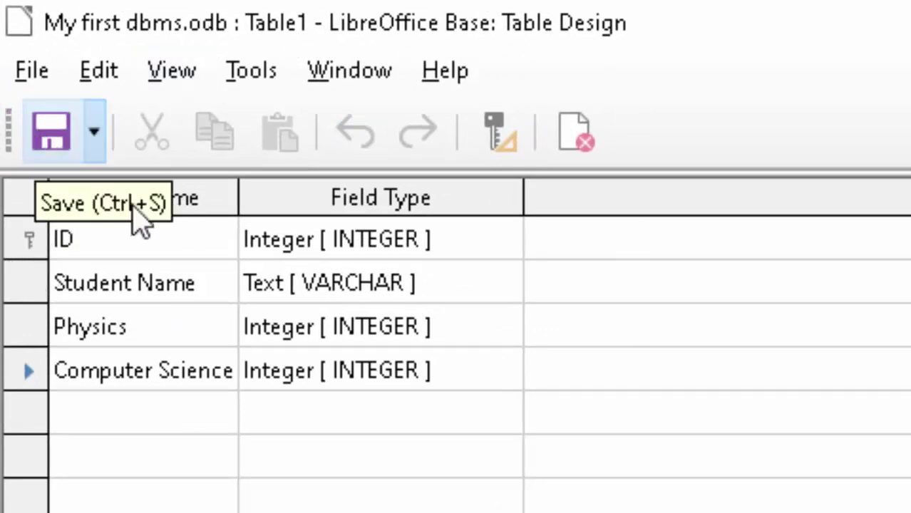
{"action": "key", "text": "ctrl+w"}
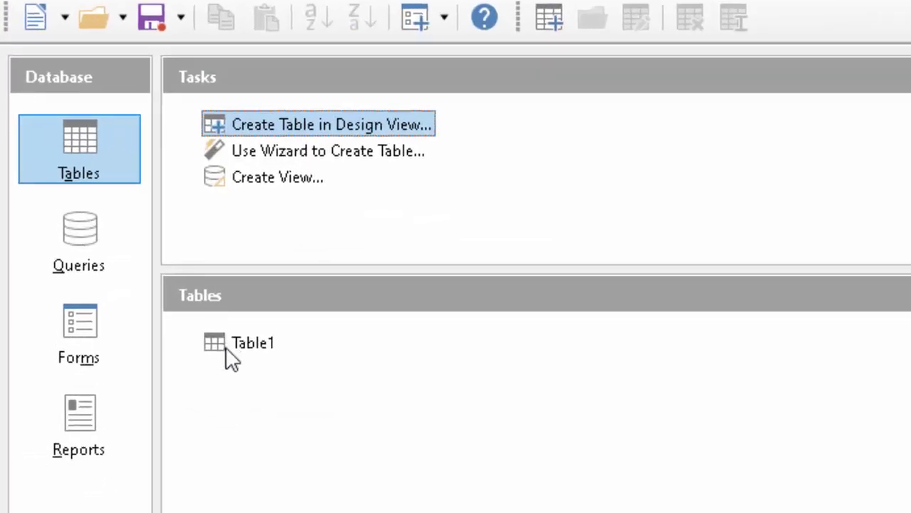
{"action": "left_click", "coordinate": [200, 365]}
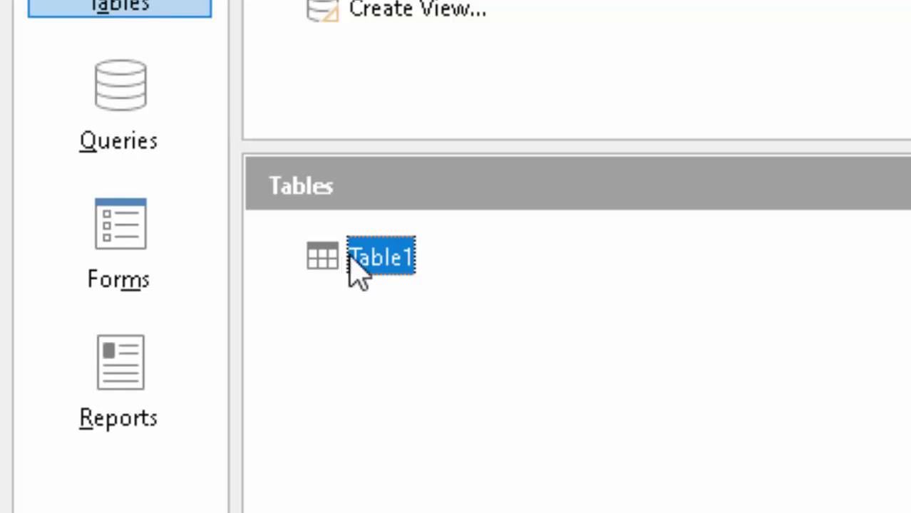
{"action": "right_click", "coordinate": [348, 260]}
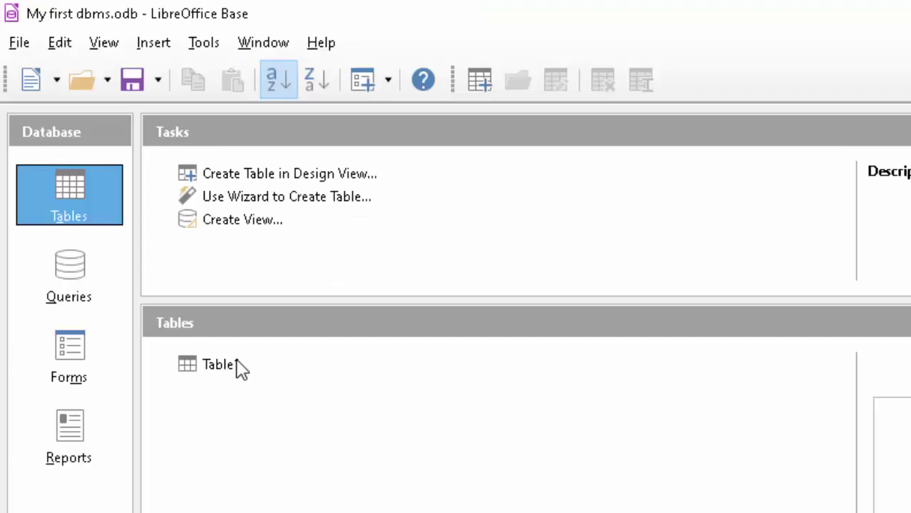
{"action": "left_click", "coordinate": [218, 370]}
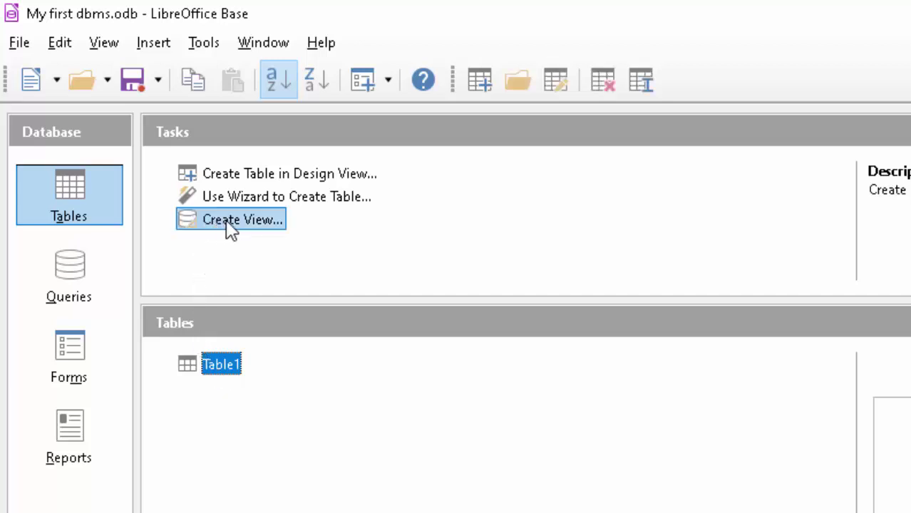
Step: Open Table1 and enter the first record: ID 12, a student name, and 4523
{"action": "double_click", "coordinate": [211, 372]}
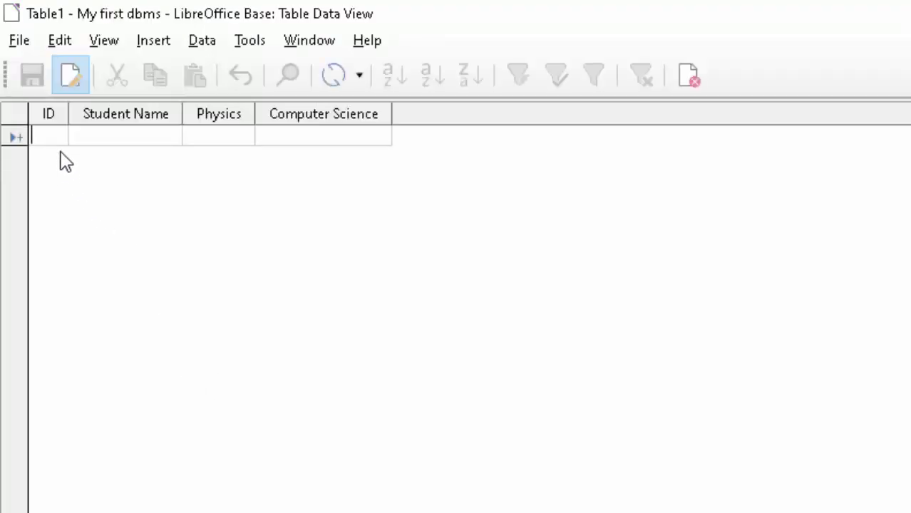
{"action": "type", "text": "1"}
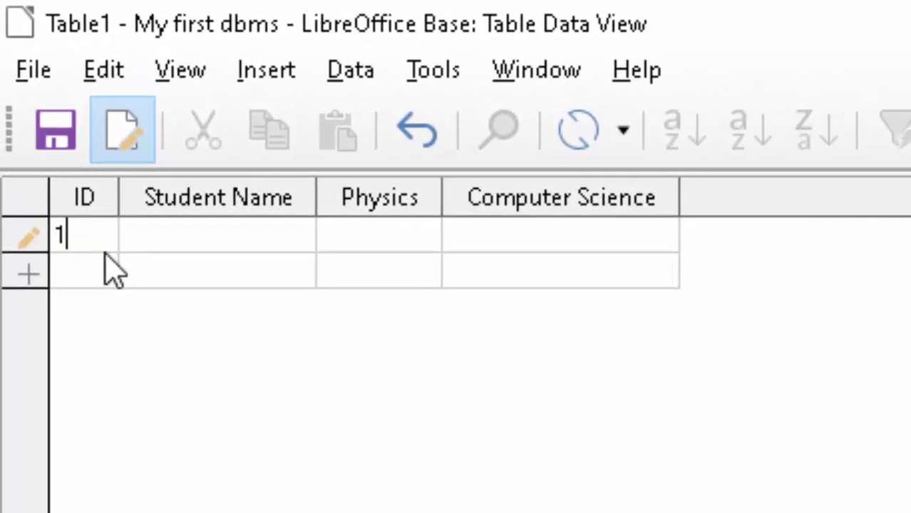
{"action": "type", "text": "2"}
{"action": "key", "text": "Tab"}
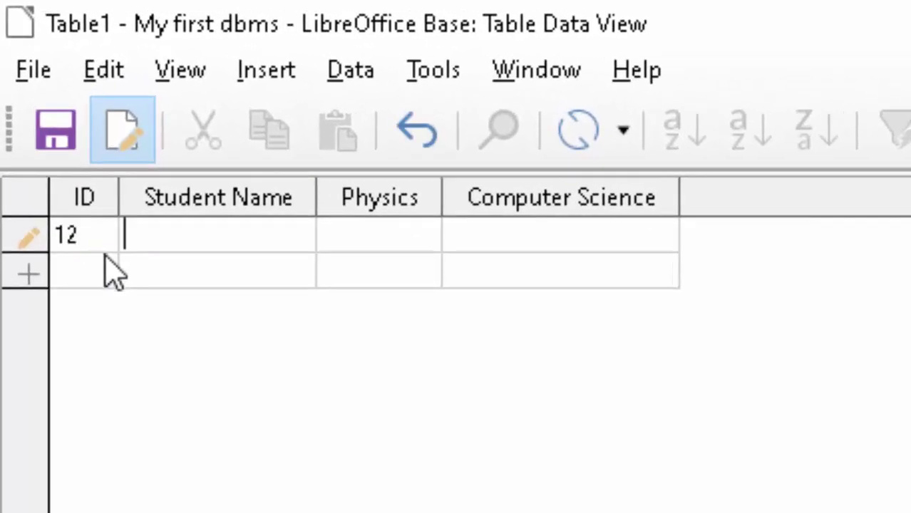
{"action": "type", "text": "Ram"}
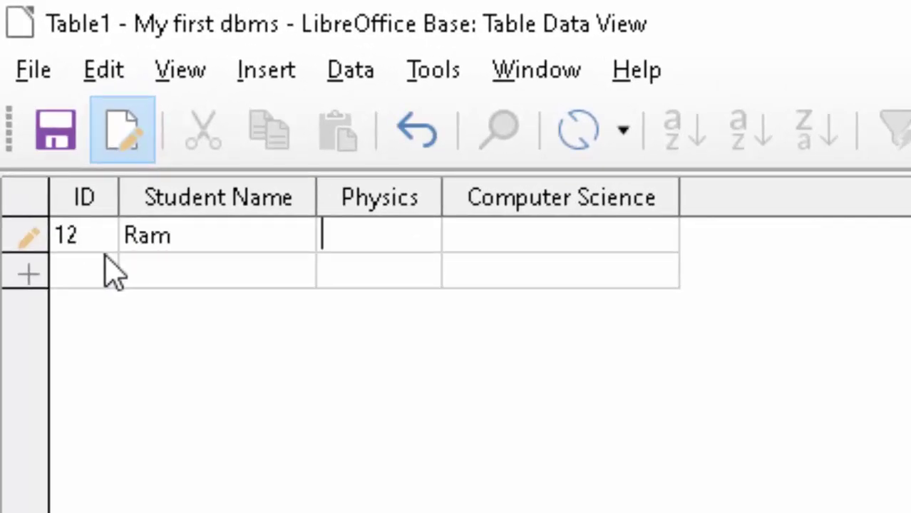
{"action": "key", "text": "Tab"}
{"action": "type", "text": "45"}
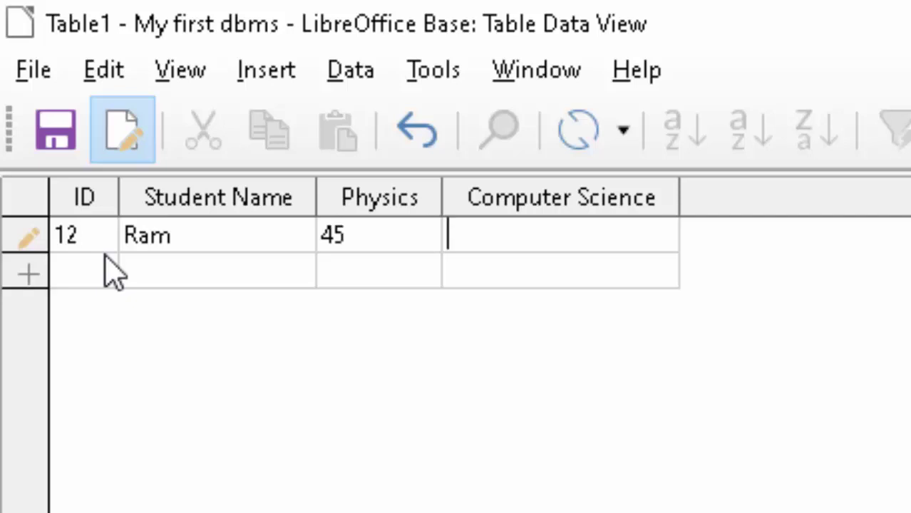
{"action": "type", "text": "23"}
{"action": "key", "text": "Tab"}
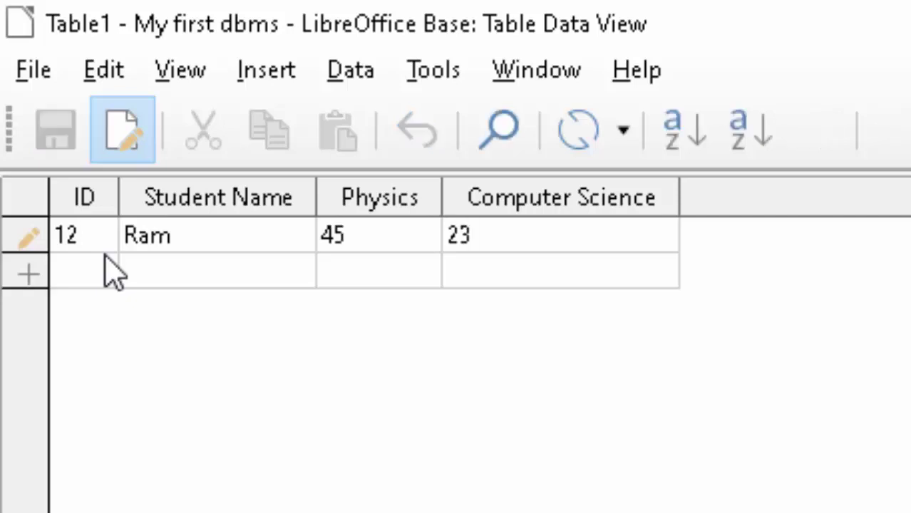
Step: Enter the second record: ID 13, a student name, Physics 78, Computer Science 56
{"action": "type", "text": "13"}
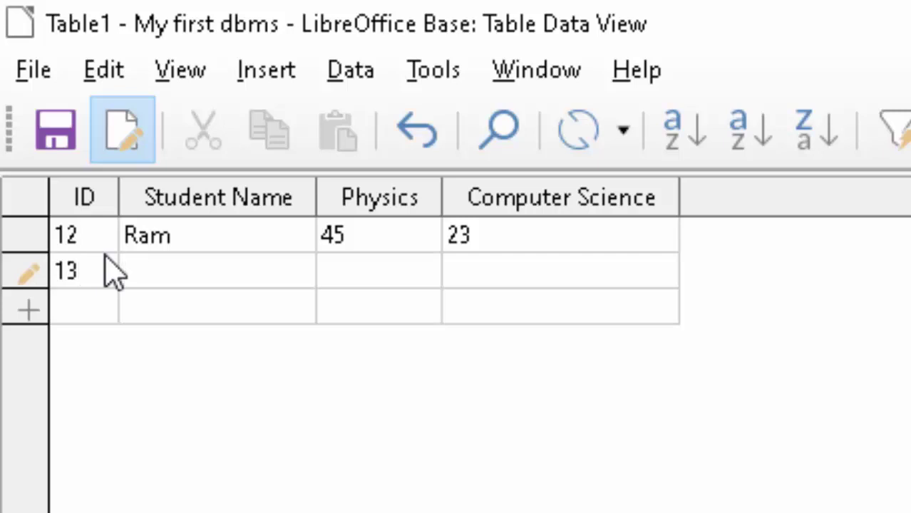
{"action": "type", "text": "Rit"}
{"action": "type", "text": "esh"}
{"action": "key", "text": "Tab"}
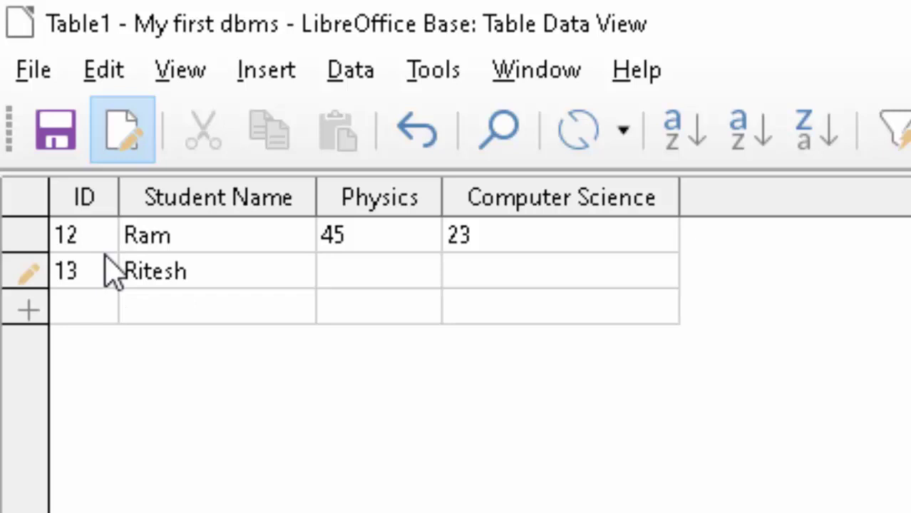
{"action": "type", "text": "78"}
{"action": "key", "text": "Tab"}
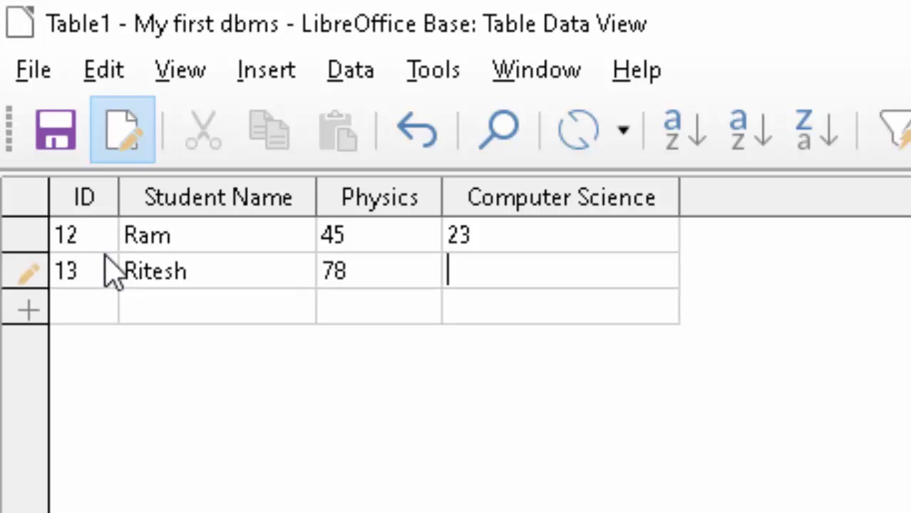
{"action": "type", "text": "56"}
{"action": "key", "text": "Tab"}
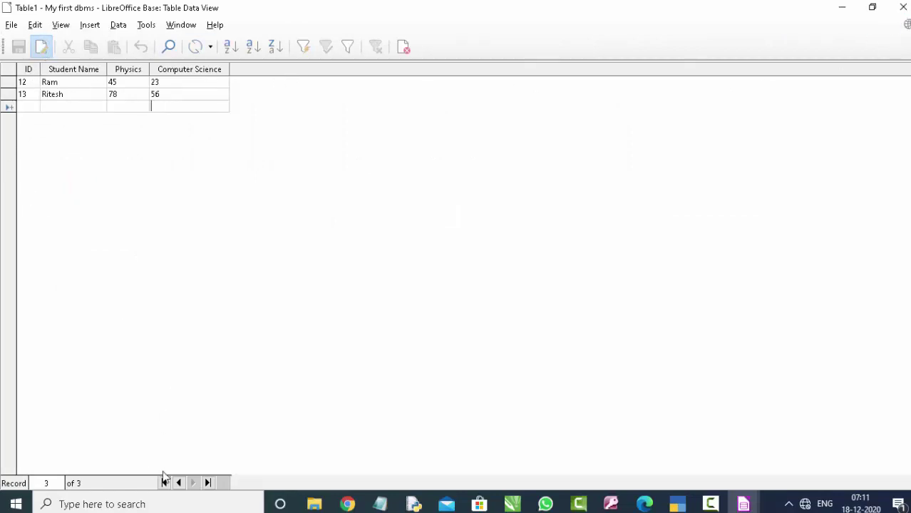
Step: Close the data view and start a new design-view query using Table1 as its source
{"action": "left_click", "coordinate": [903, 7]}
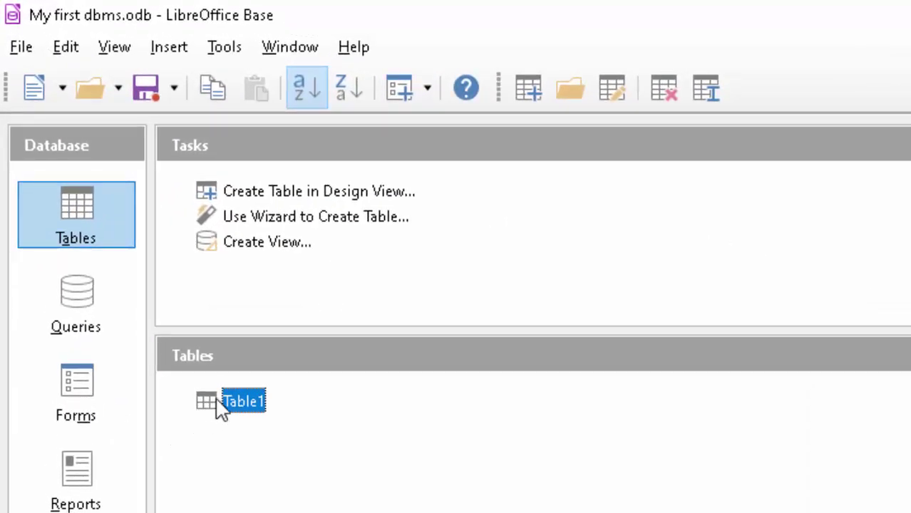
{"action": "right_click", "coordinate": [216, 406]}
{"action": "key", "text": "Escape"}
{"action": "left_click", "coordinate": [73, 288]}
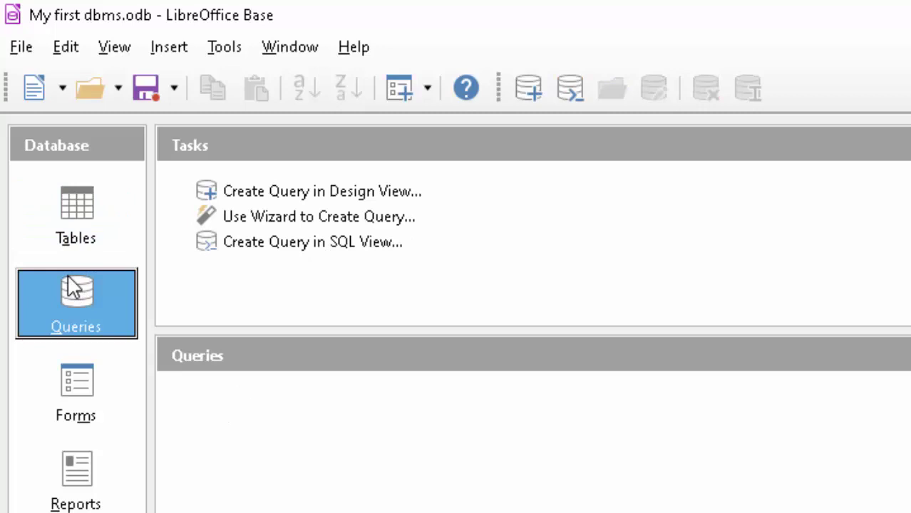
{"action": "left_click", "coordinate": [335, 203]}
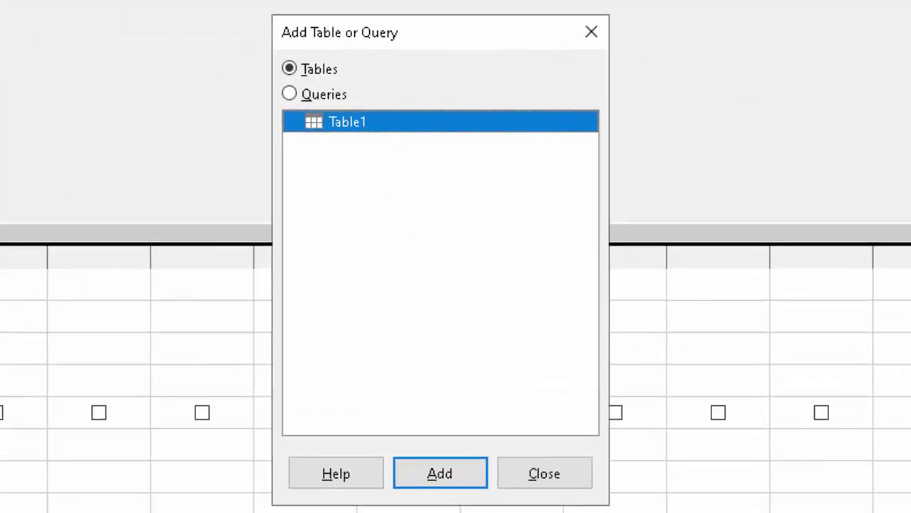
{"action": "left_click", "coordinate": [437, 473]}
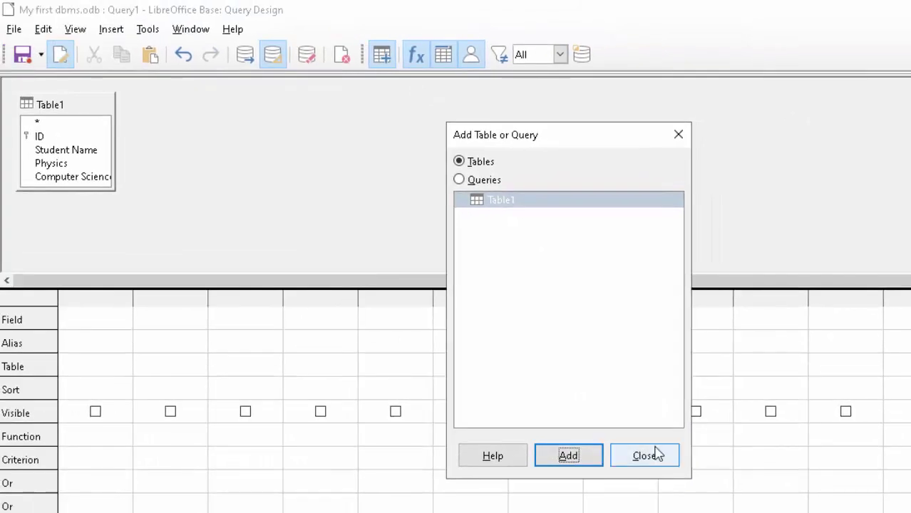
Step: Add ID, Student Name, Physics and Computer Science from Table1 to the query grid
{"action": "left_click", "coordinate": [638, 460]}
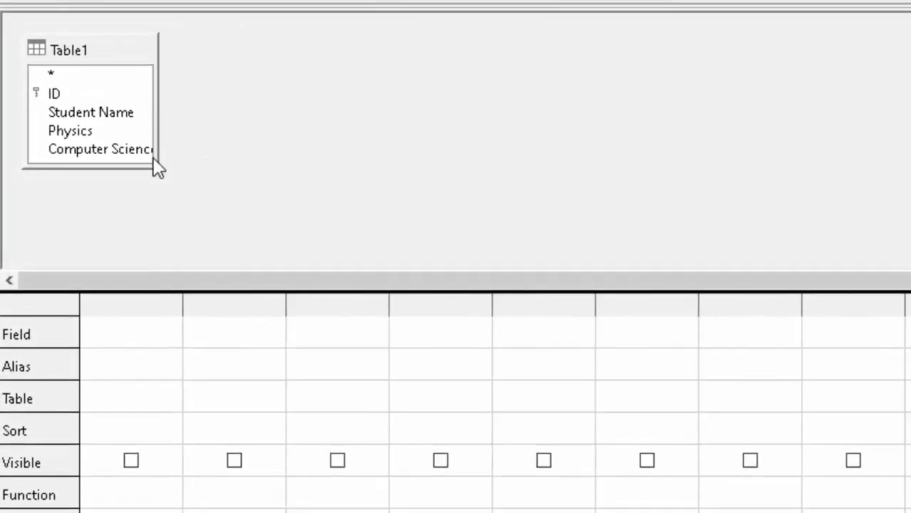
{"action": "left_click_drag", "start_coordinate": [152, 168], "coordinate": [151, 225]}
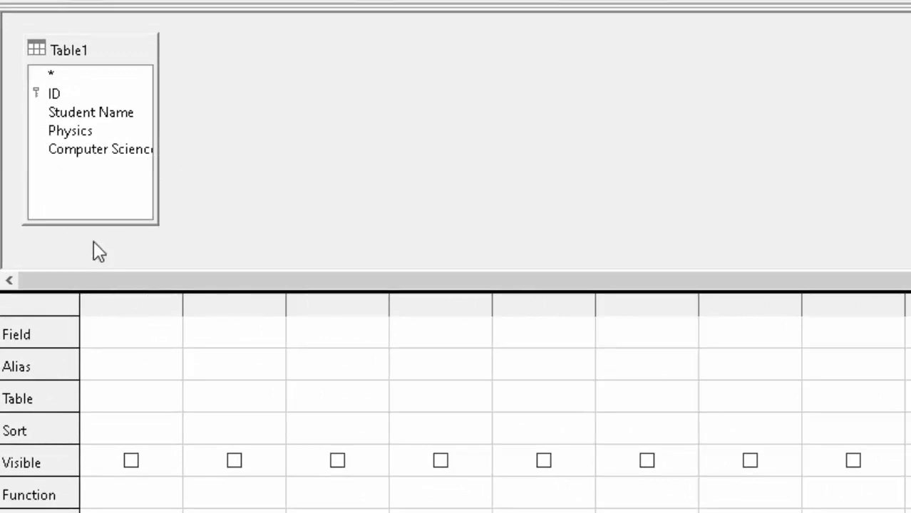
{"action": "double_click", "coordinate": [67, 96]}
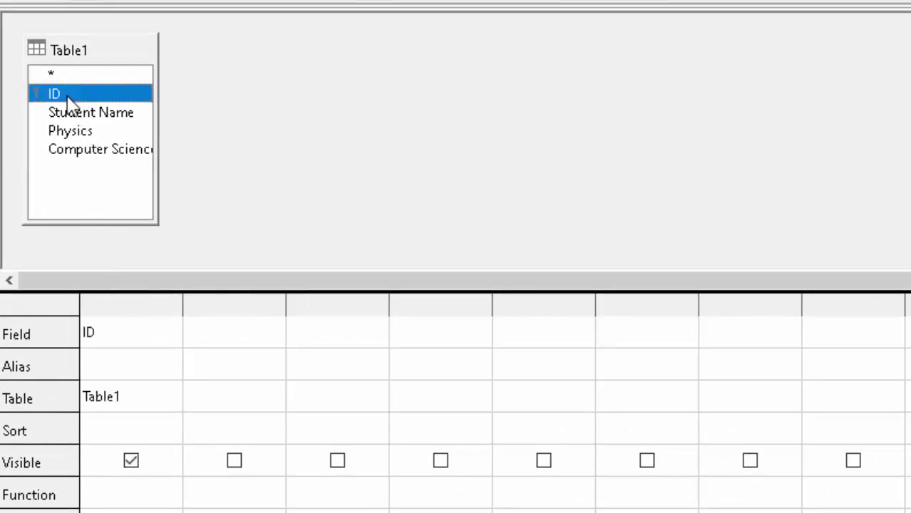
{"action": "double_click", "coordinate": [78, 116]}
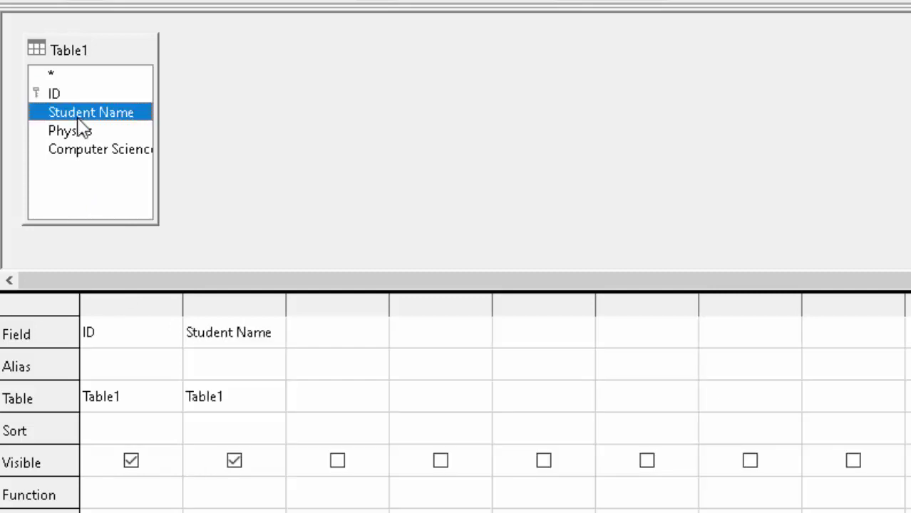
{"action": "double_click", "coordinate": [82, 130]}
{"action": "double_click", "coordinate": [83, 152]}
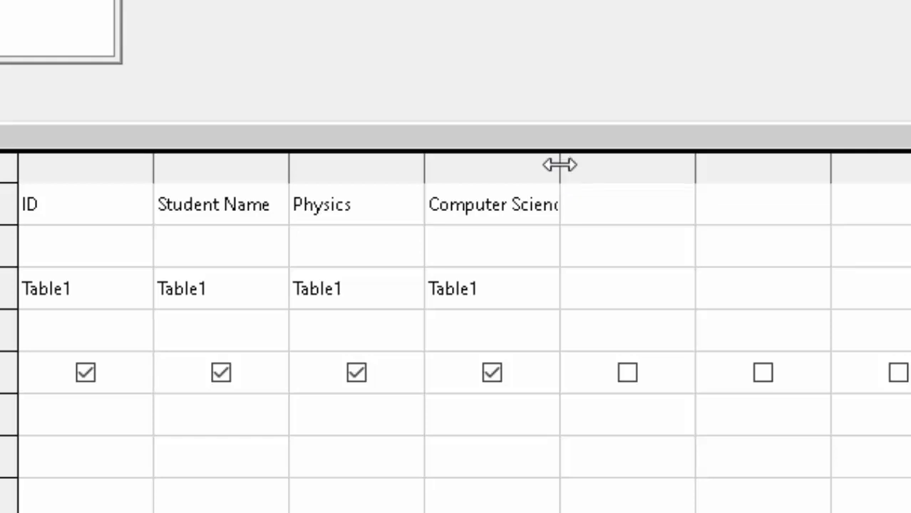
{"action": "left_click_drag", "start_coordinate": [560, 162], "coordinate": [602, 235]}
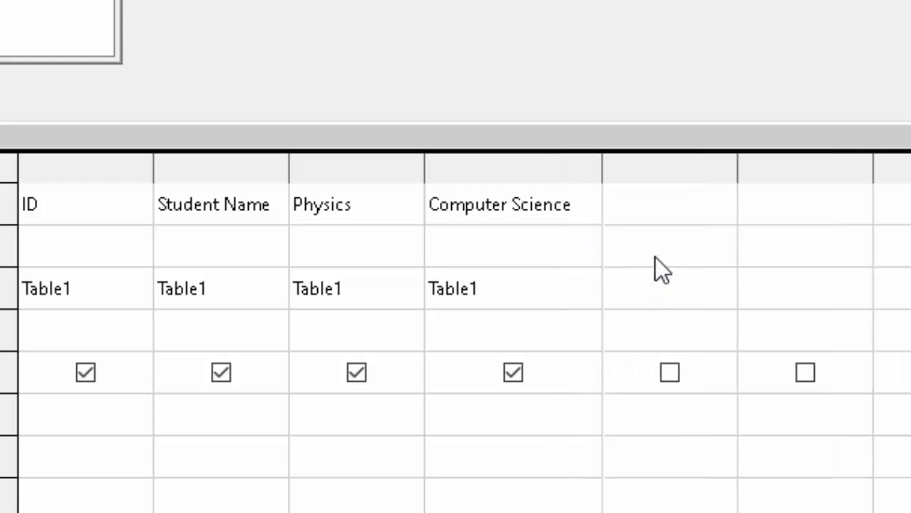
Step: Add the calculated column "Physics" + "Computer Science" with the alias Total
{"action": "left_click", "coordinate": [633, 206]}
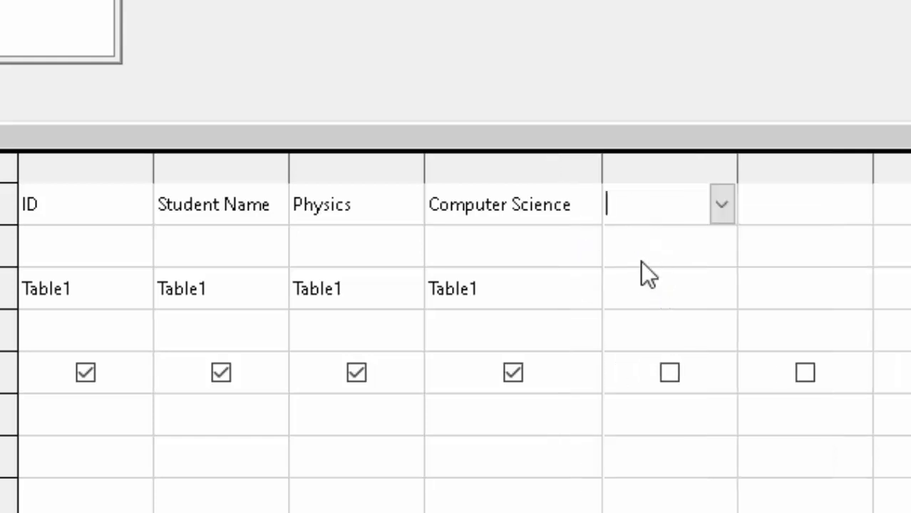
{"action": "type", "text": "\""}
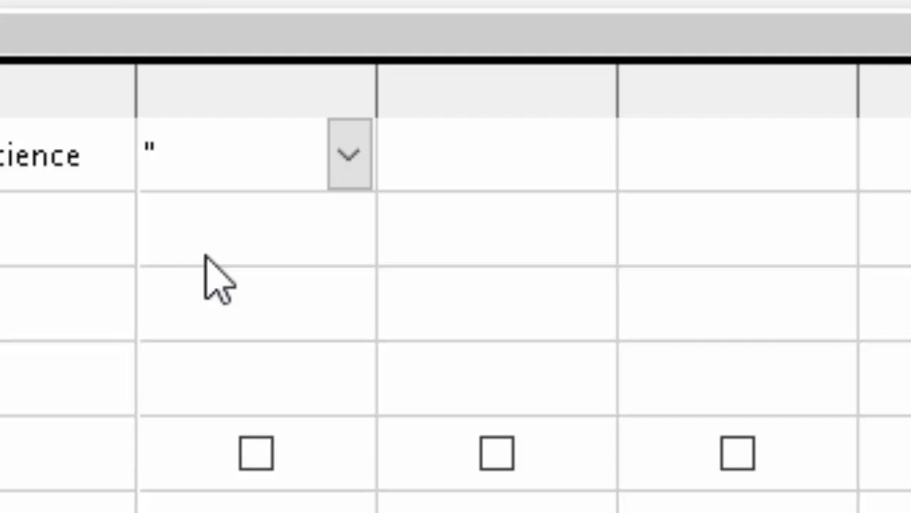
{"action": "type", "text": "P"}
{"action": "type", "text": "hysi"}
{"action": "type", "text": "cs"}
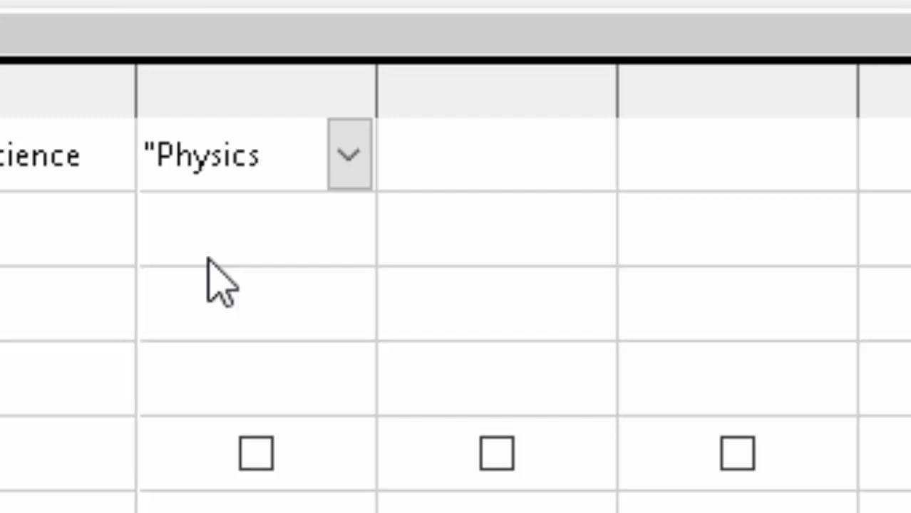
{"action": "type", "text": "\""}
{"action": "type", "text": " +"}
{"action": "type", "text": "["}
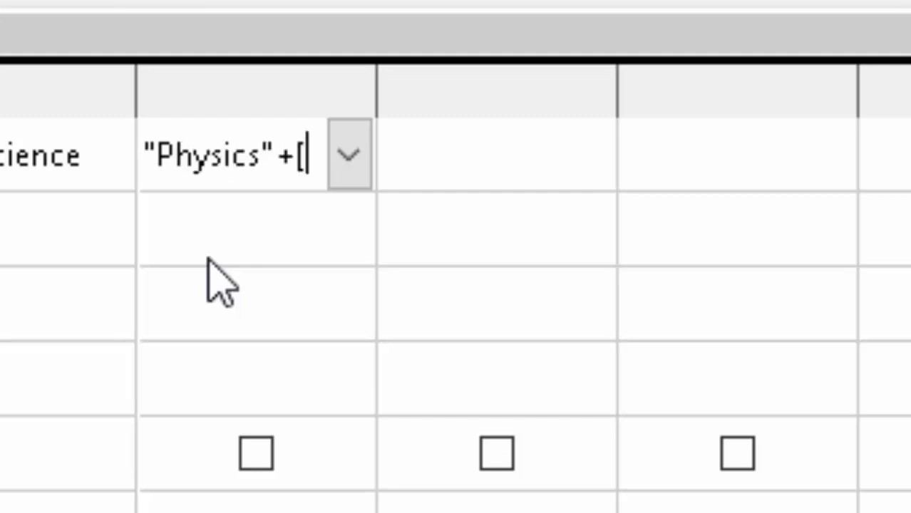
{"action": "key", "text": "BackSpace"}
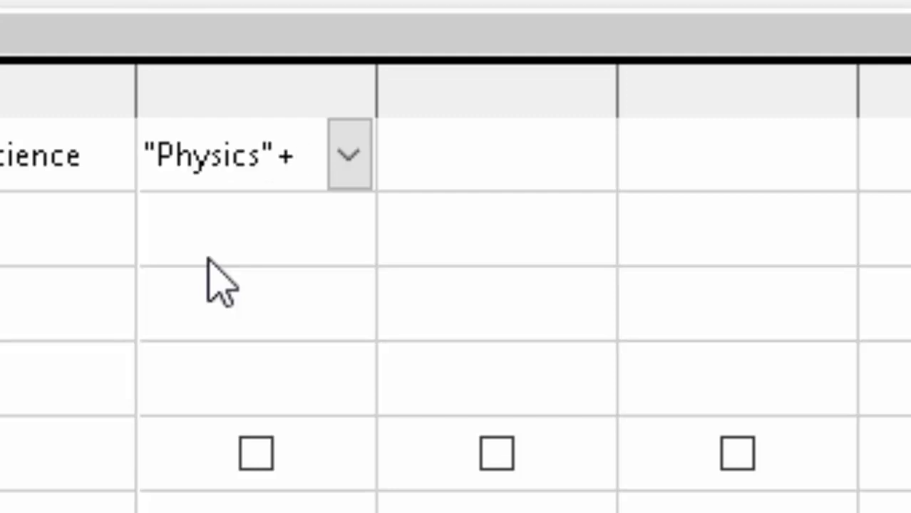
{"action": "left_click_drag", "start_coordinate": [378, 94], "coordinate": [769, 394]}
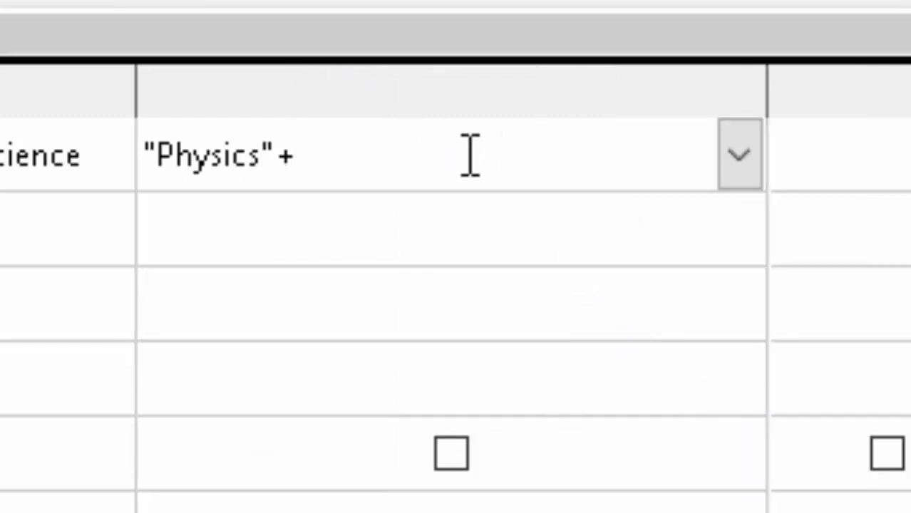
{"action": "type", "text": "Com"}
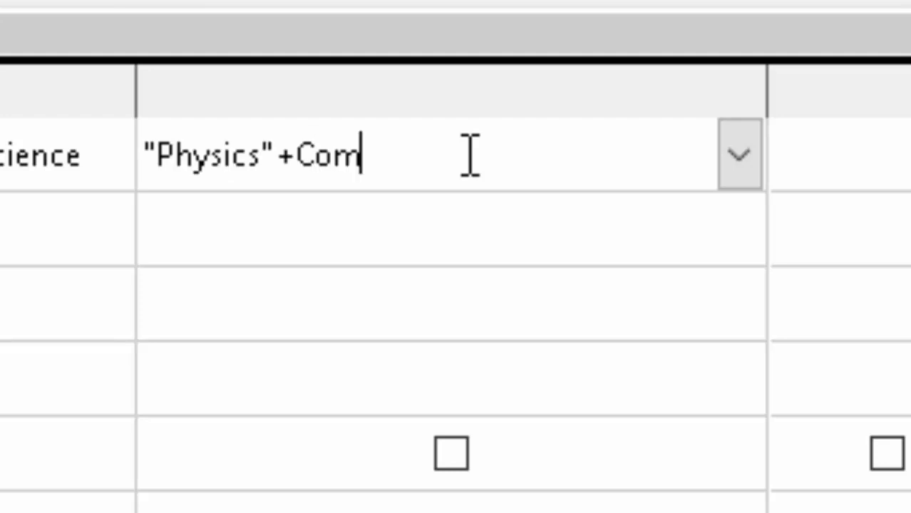
{"action": "type", "text": "puter"}
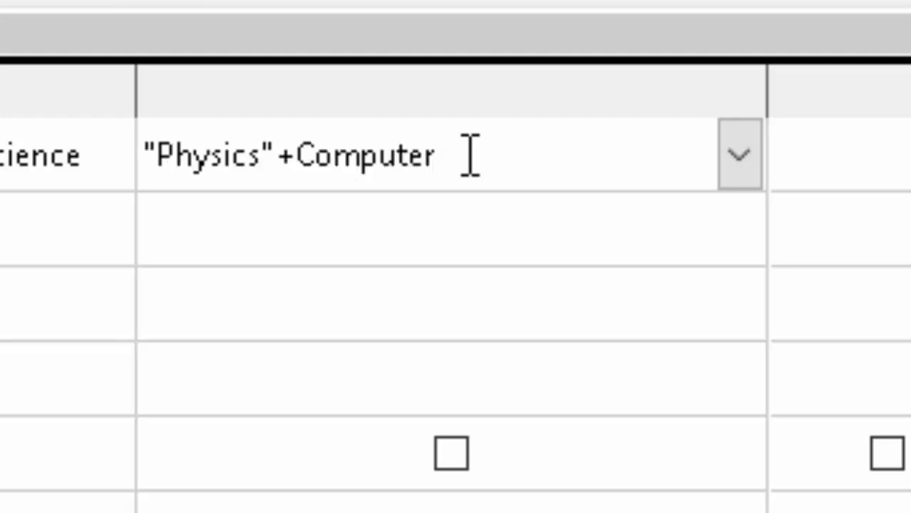
{"action": "type", "text": " S"}
{"action": "type", "text": "cien"}
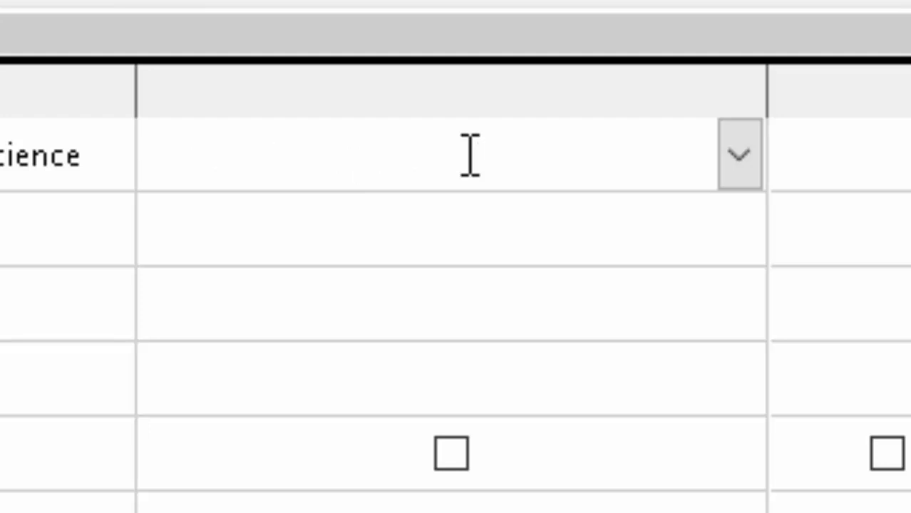
{"action": "type", "text": "ce\""}
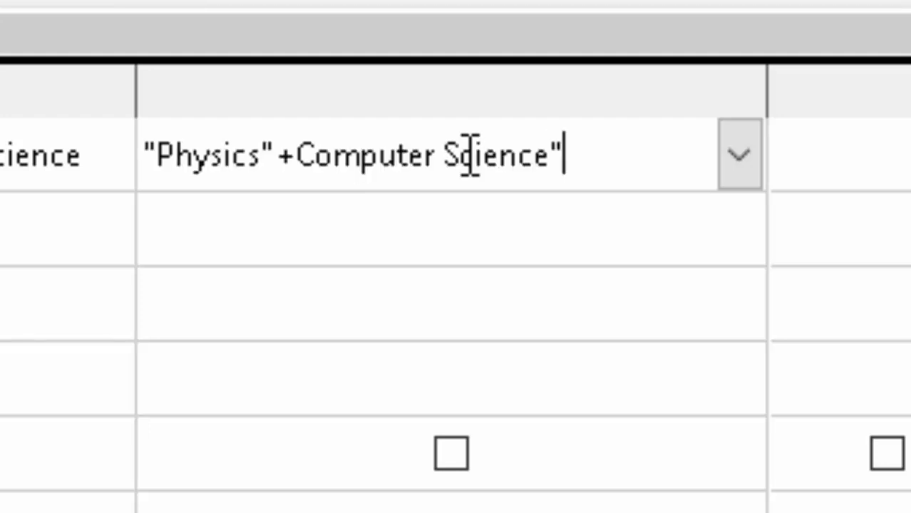
{"action": "left_click", "coordinate": [301, 143]}
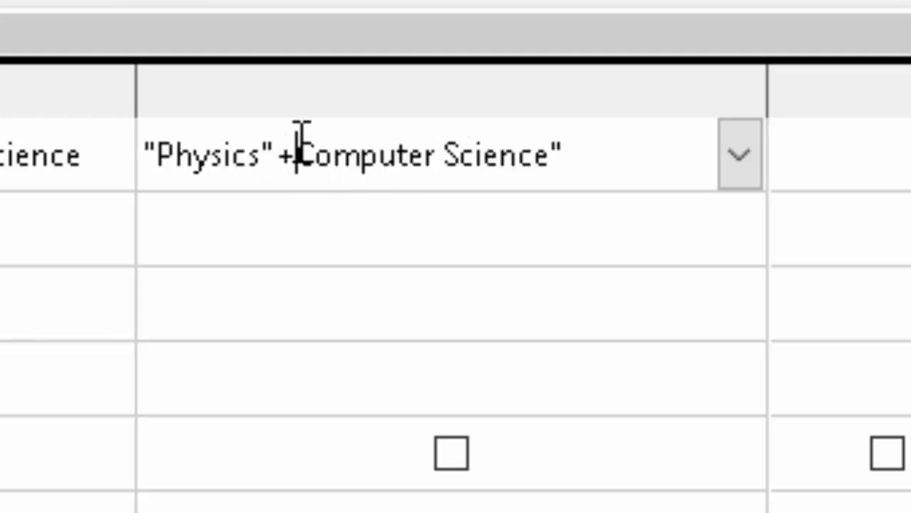
{"action": "type", "text": "\""}
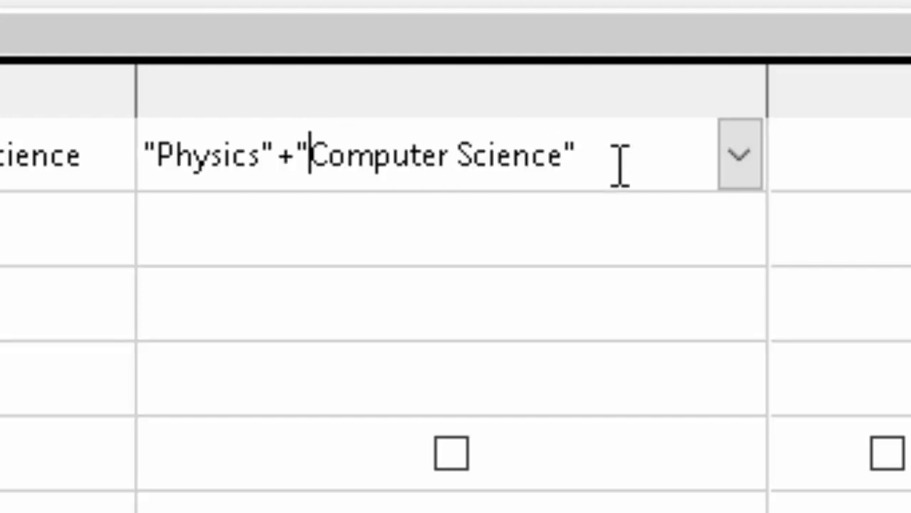
{"action": "left_click", "coordinate": [416, 223]}
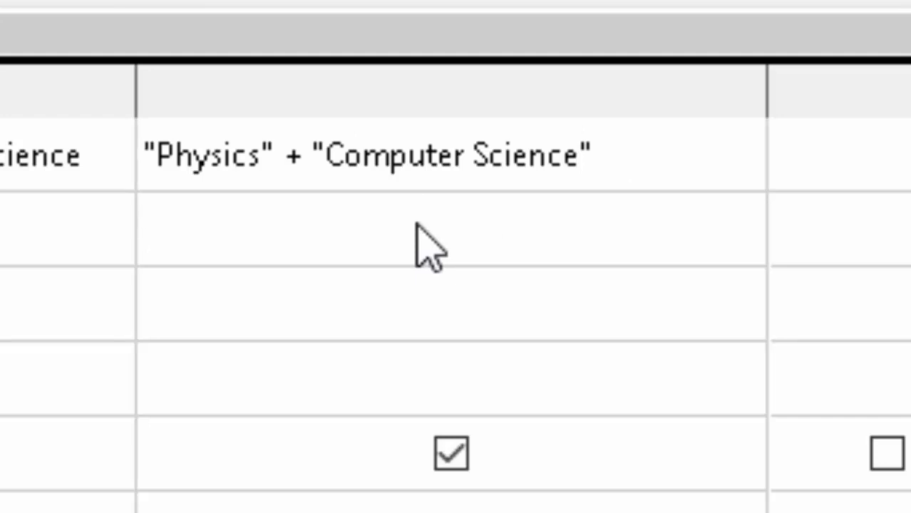
{"action": "type", "text": "T"}
{"action": "type", "text": "otal"}
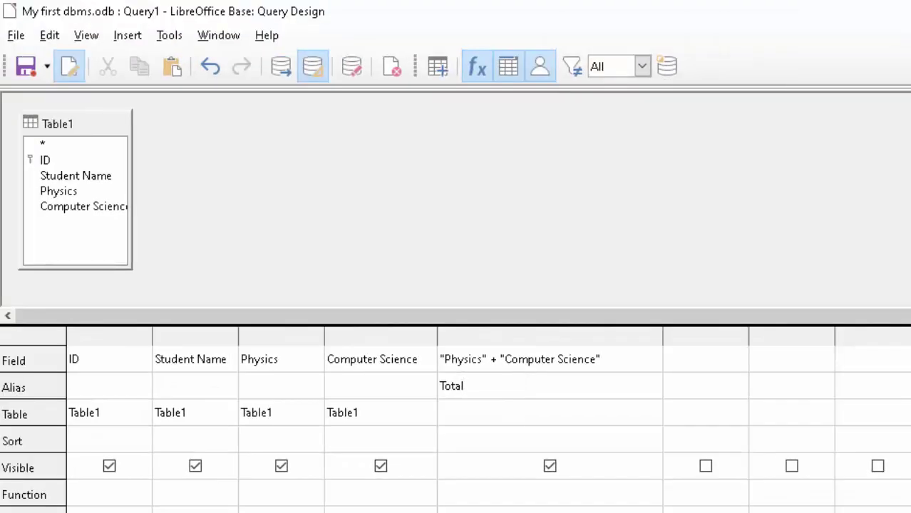
Step: Save the query as Query1, run it, and start a new record with ID 67
{"action": "left_click", "coordinate": [25, 66]}
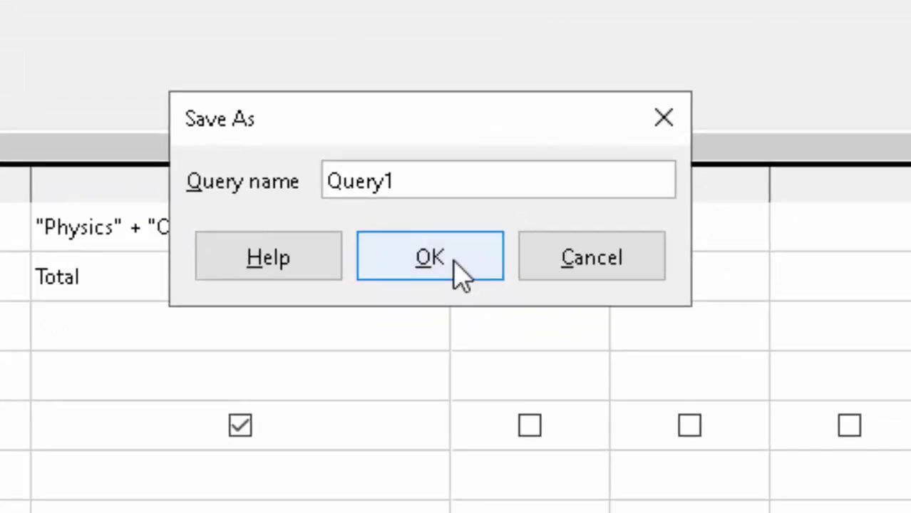
{"action": "left_click", "coordinate": [606, 346]}
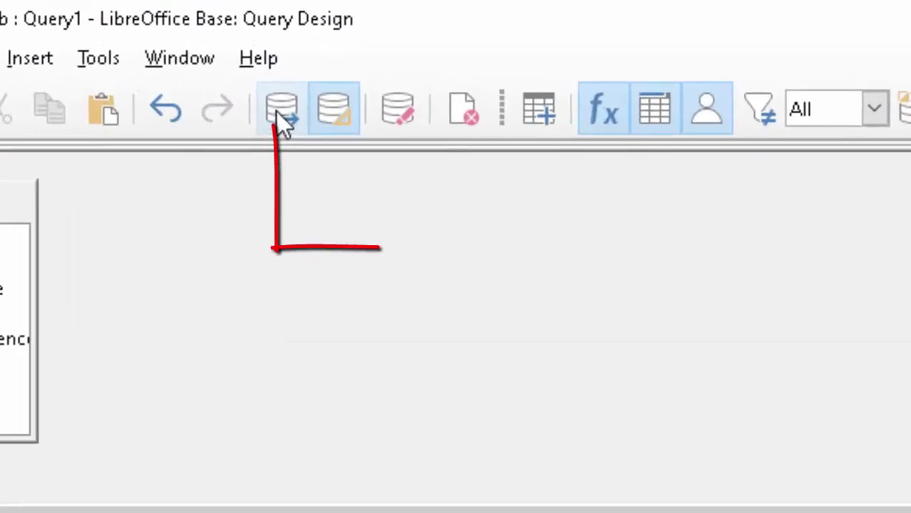
{"action": "left_click", "coordinate": [277, 112]}
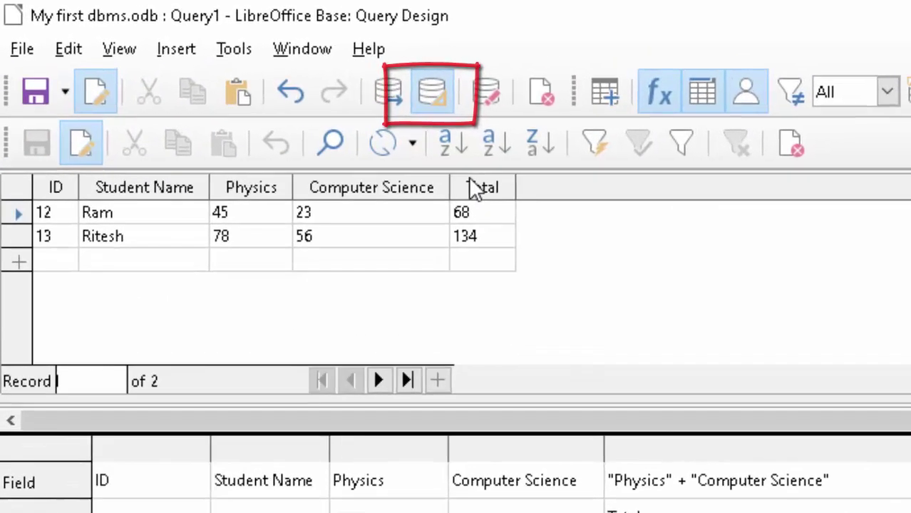
{"action": "left_click", "coordinate": [52, 260]}
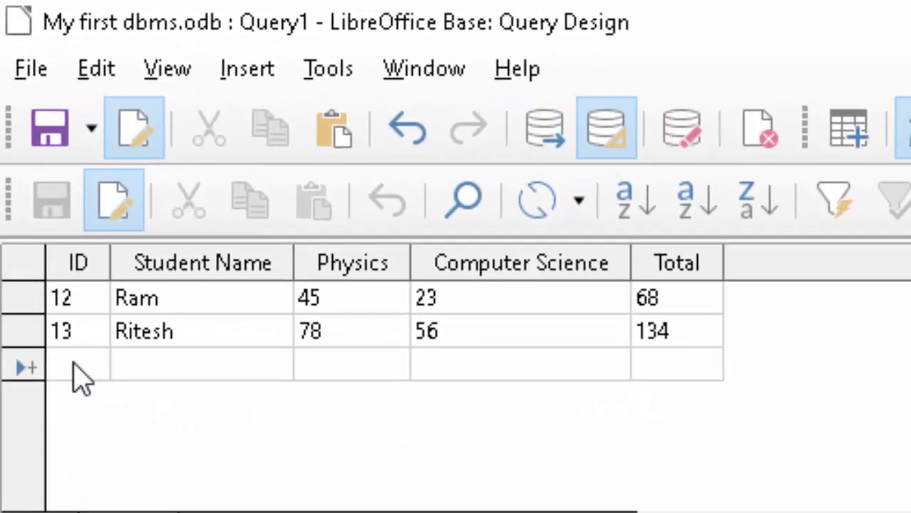
{"action": "type", "text": "67"}
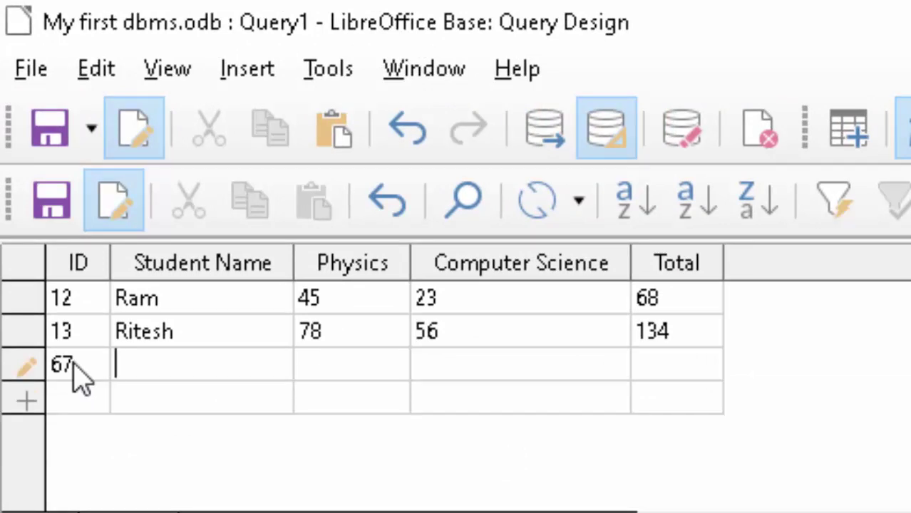
Step: Complete student 67's record with name, Physics 56 and Computer Science 45 (Total 101)
{"action": "key", "text": "Tab"}
{"action": "type", "text": "S"}
{"action": "type", "text": "o"}
{"action": "key", "text": "BackSpace"}
{"action": "type", "text": "oni"}
{"action": "key", "text": "Tab"}
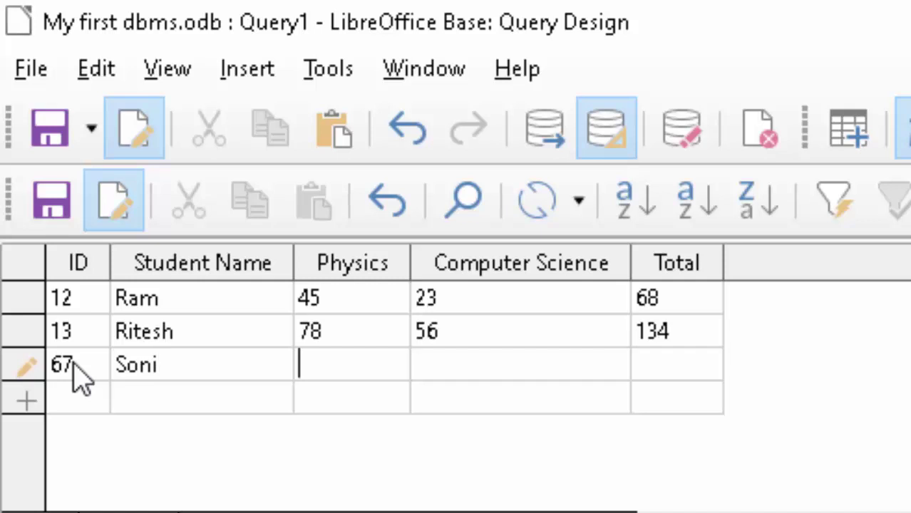
{"action": "key", "text": "Tab"}
{"action": "type", "text": "45"}
{"action": "key", "text": "Tab"}
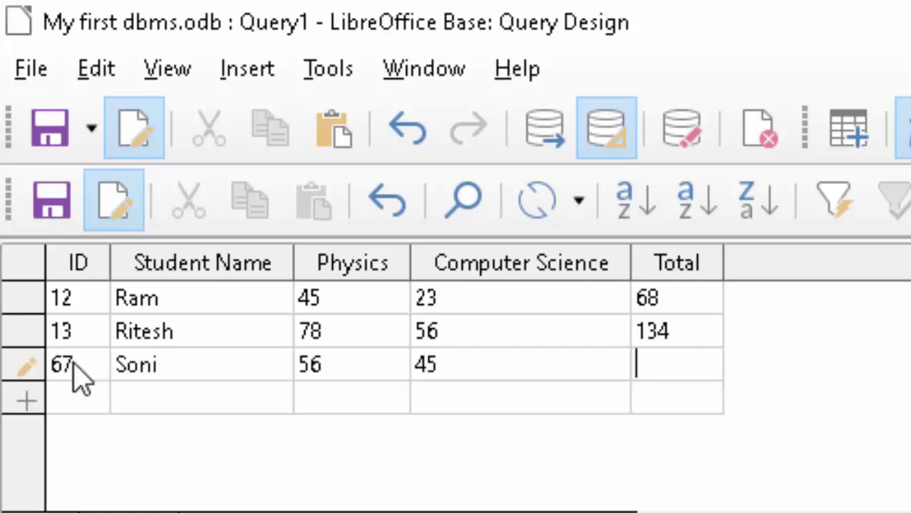
{"action": "key", "text": "Tab"}
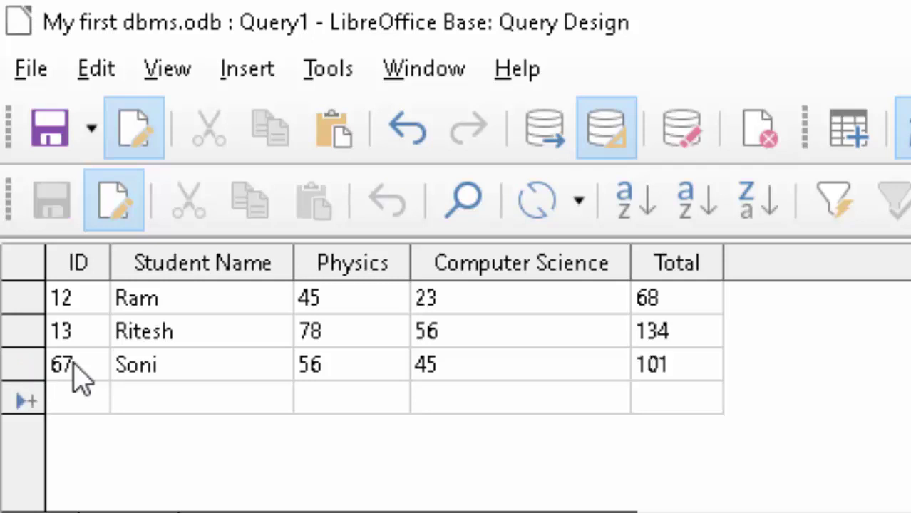
Step: Add student ID 3 with a name, Physics 43 and Computer Science 45 (Total 88)
{"action": "type", "text": "3"}
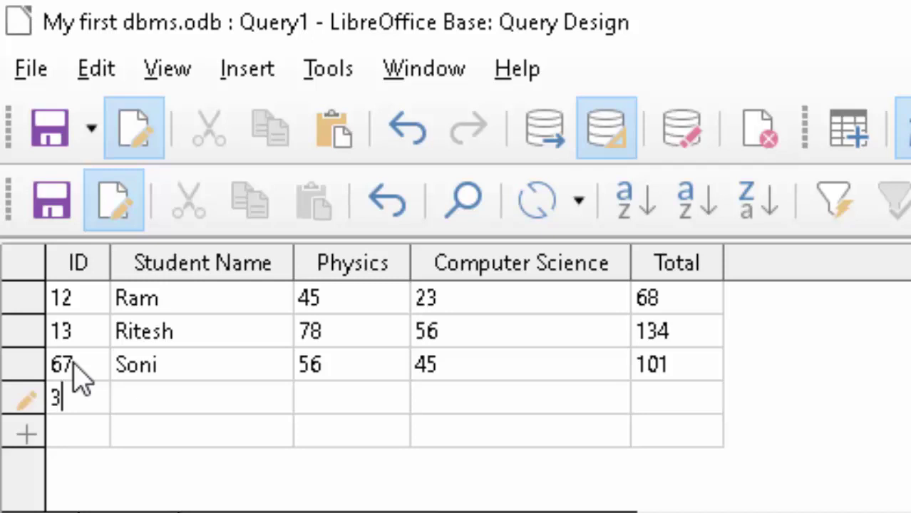
{"action": "key", "text": "Tab"}
{"action": "type", "text": "A"}
{"action": "type", "text": "vani"}
{"action": "key", "text": "Tab"}
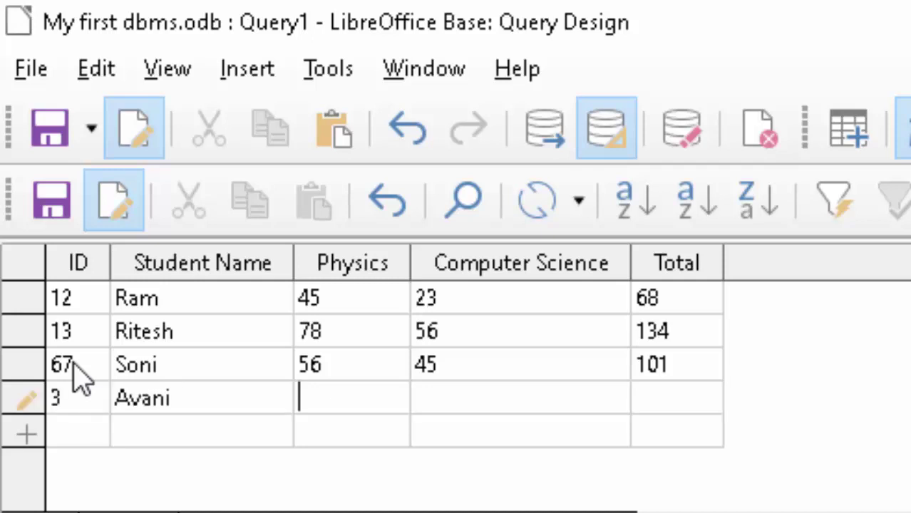
{"action": "type", "text": "43"}
{"action": "key", "text": "Tab"}
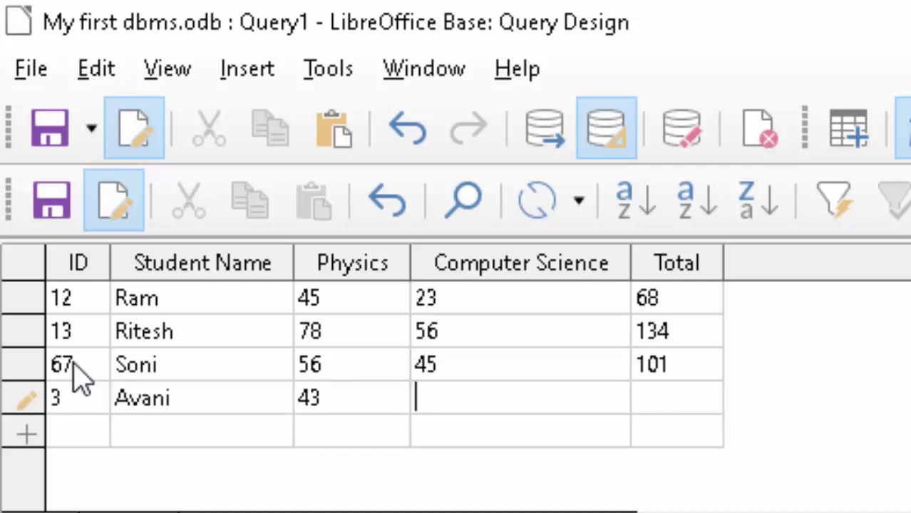
{"action": "type", "text": "45"}
{"action": "key", "text": "Tab"}
{"action": "key", "text": "Tab"}
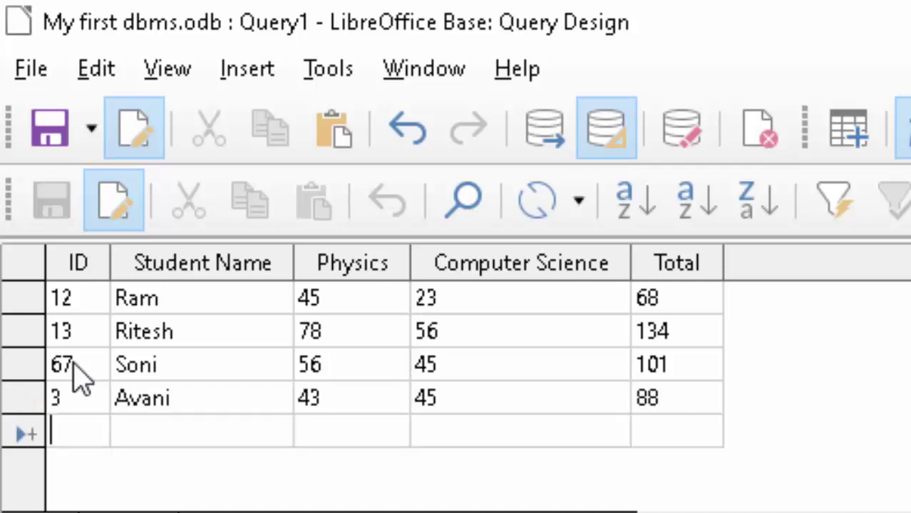